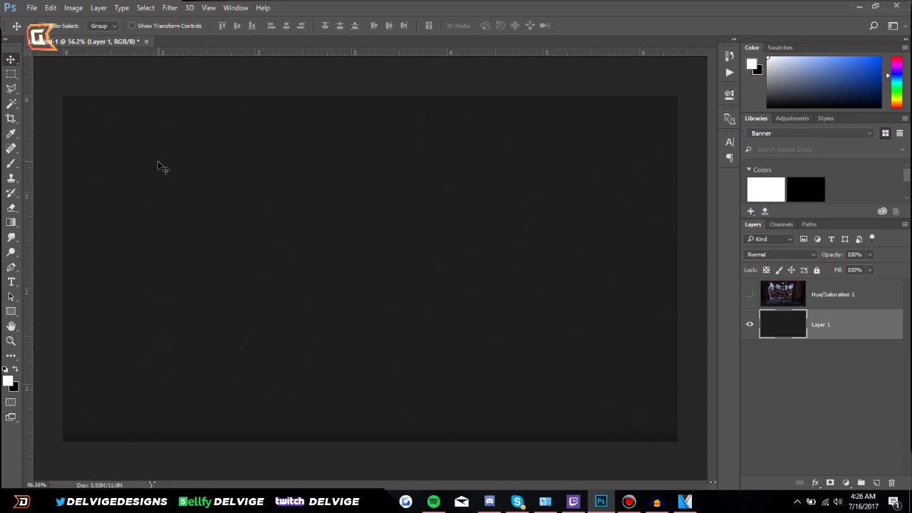
# Step: Open New Document, pick the 1920×1080 Overlay preset, then close it without creating
pyautogui.click(32, 8)
pyautogui.click(39, 30)
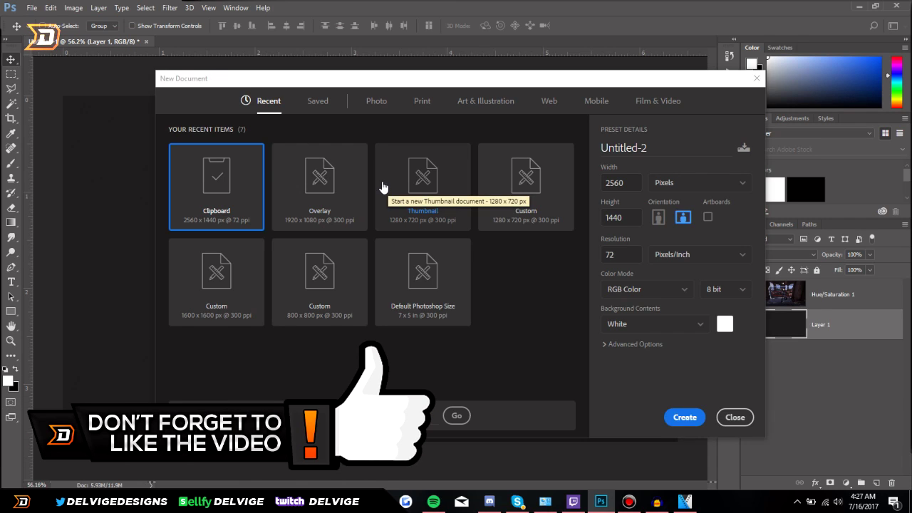
pyautogui.click(303, 191)
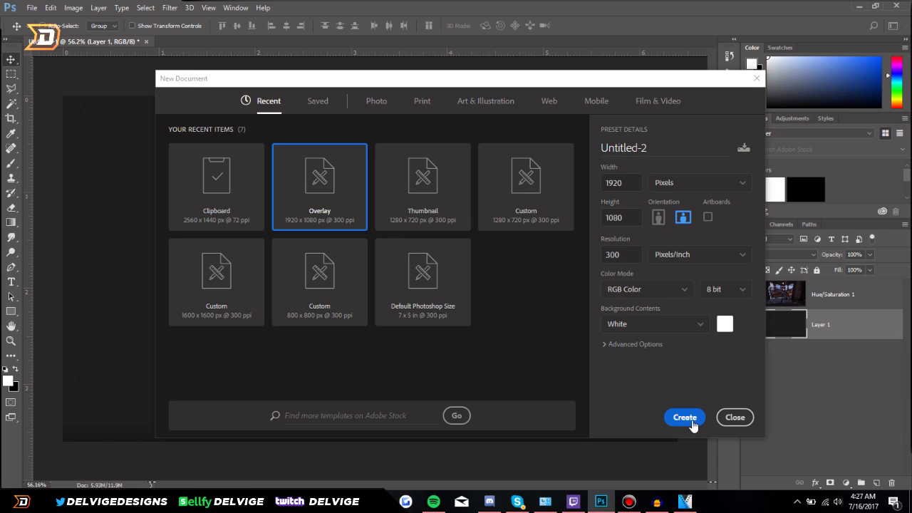
pyautogui.click(734, 418)
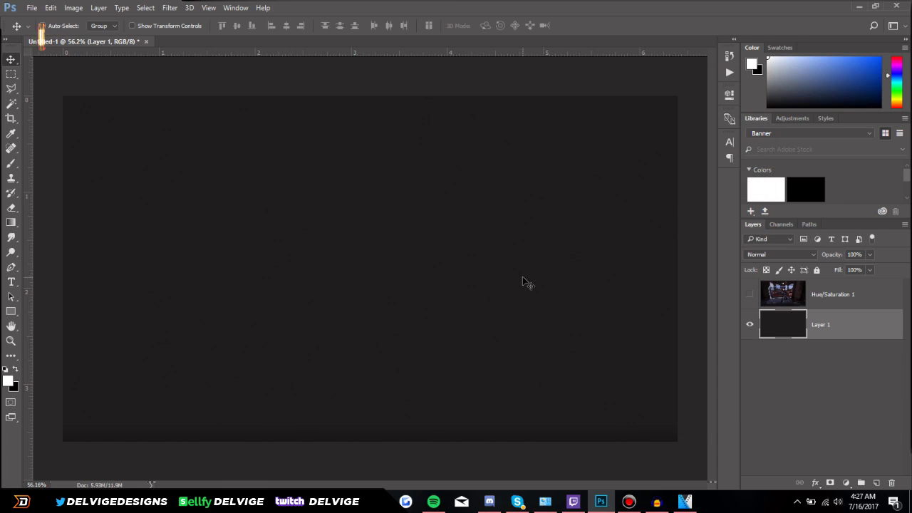
# Step: Darken the background's bottom with an upward gradient, then briefly show and re-hide Hue/Saturation 1
pyautogui.click(11, 222)
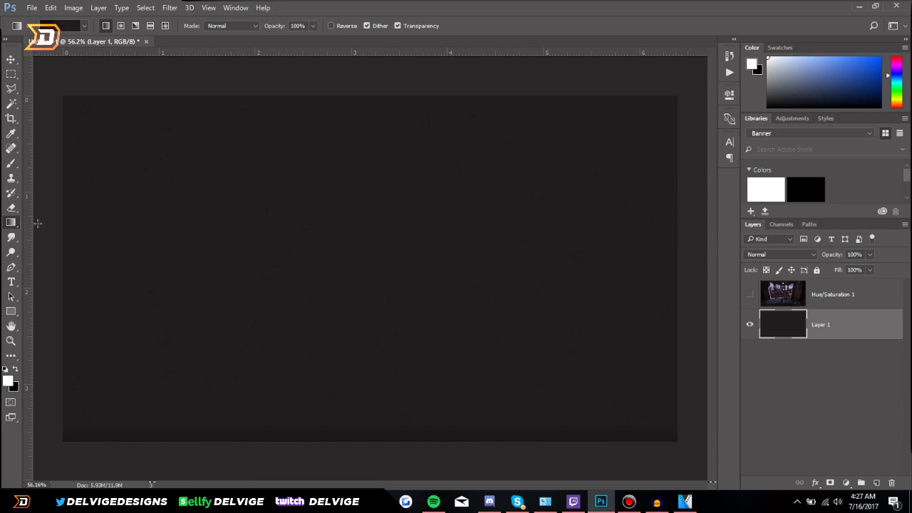
pyautogui.moveTo(387, 437); pyautogui.dragTo(387, 318)
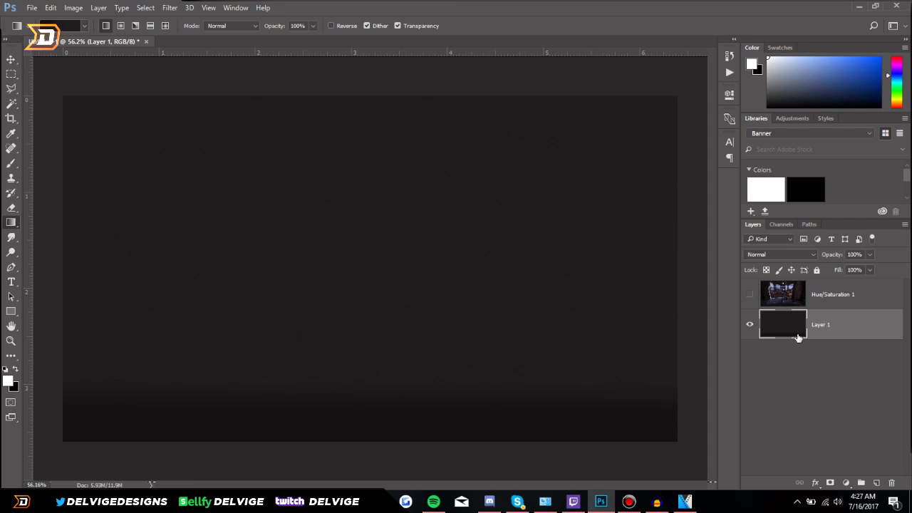
pyautogui.click(750, 325)
pyautogui.click(750, 294)
pyautogui.click(806, 298)
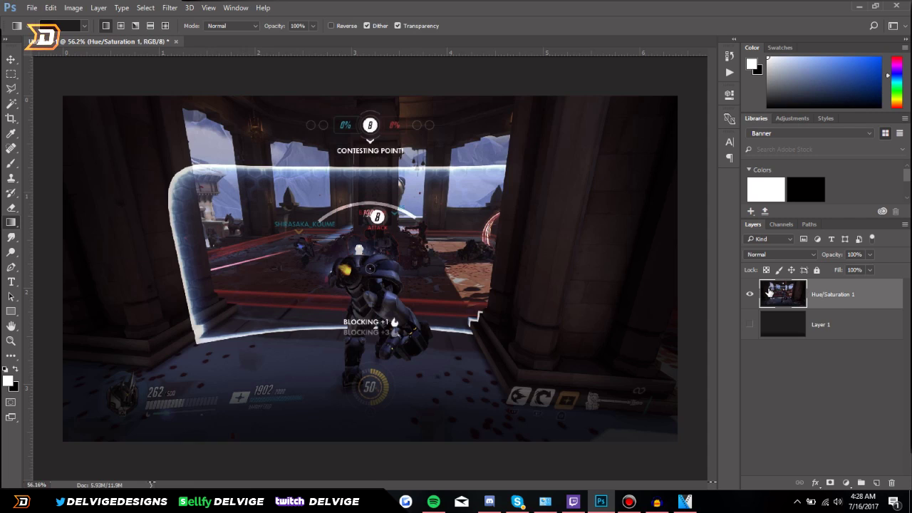
pyautogui.keyDown('alt'); pyautogui.click(750, 324); pyautogui.keyUp('alt')
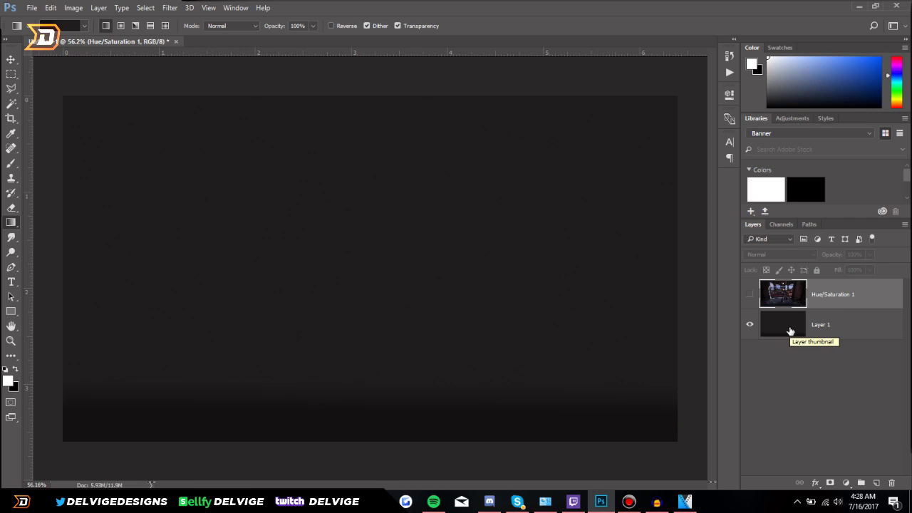
# Step: Add a new layer and set the Rectangle tool to No Fill with a 3 pt black stroke
pyautogui.click(878, 484)
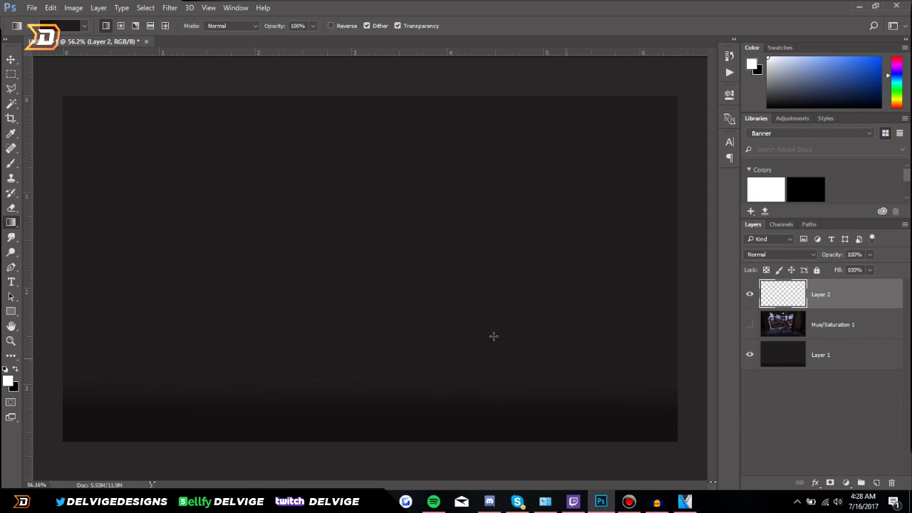
pyautogui.click(12, 316)
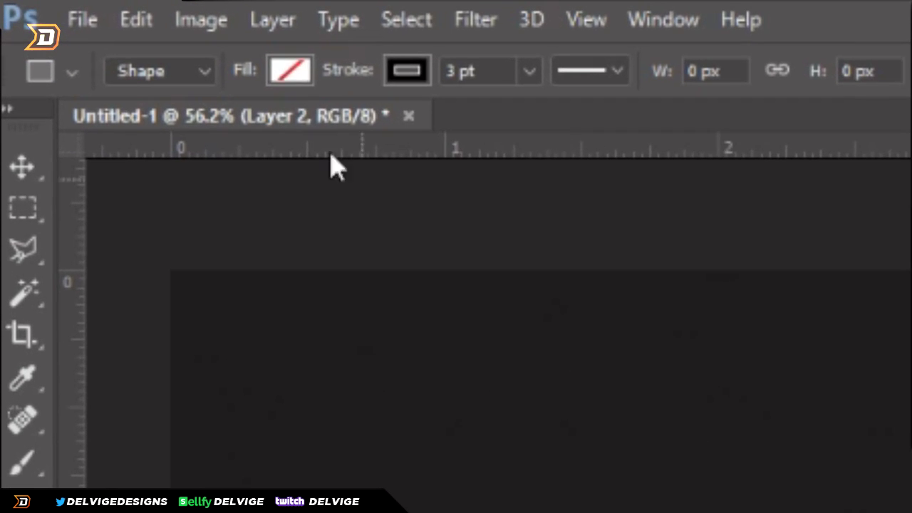
pyautogui.click(298, 72)
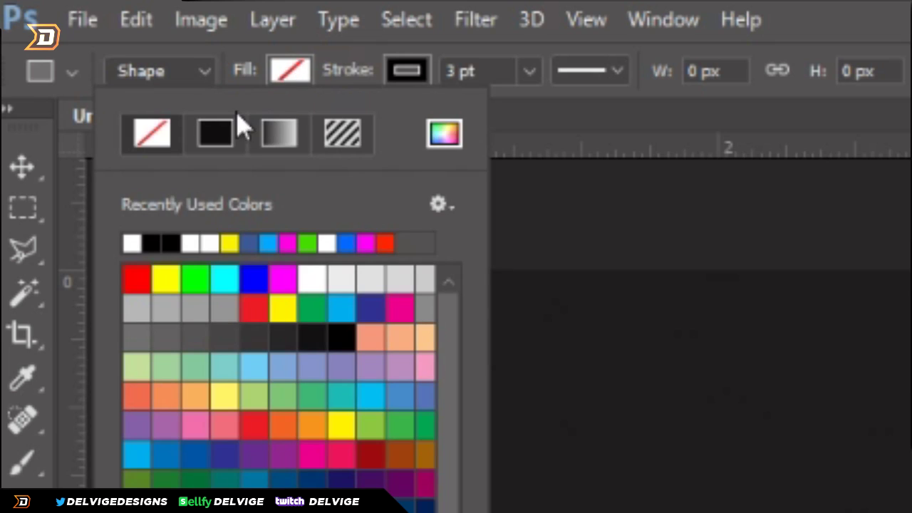
pyautogui.click(294, 69)
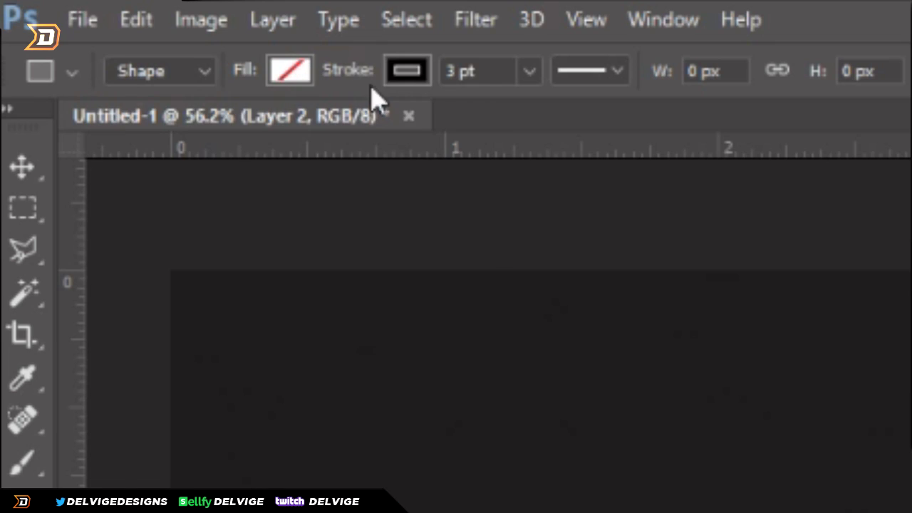
pyautogui.click(407, 70)
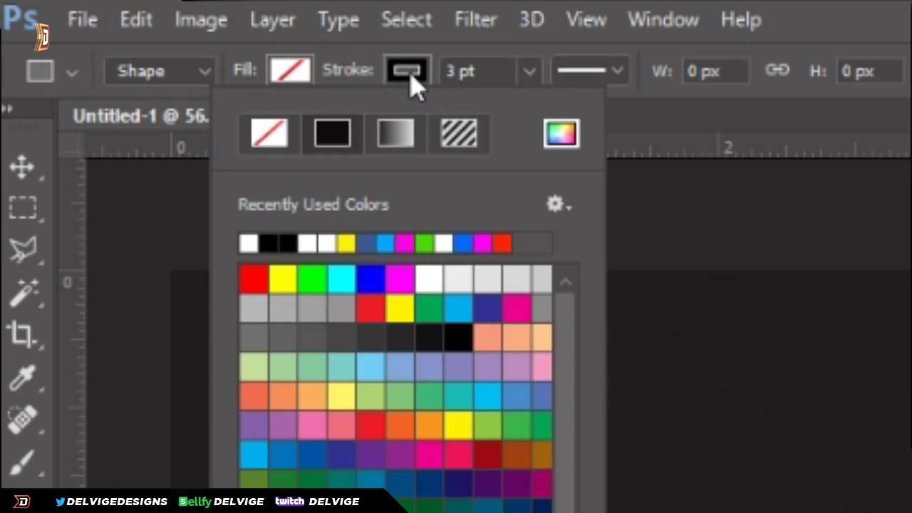
pyautogui.click(414, 83)
pyautogui.click(528, 80)
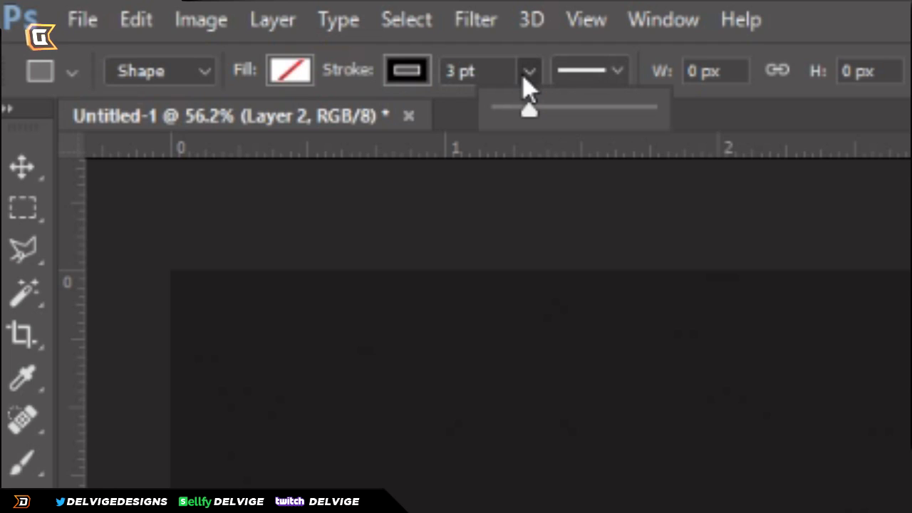
pyautogui.click(525, 80)
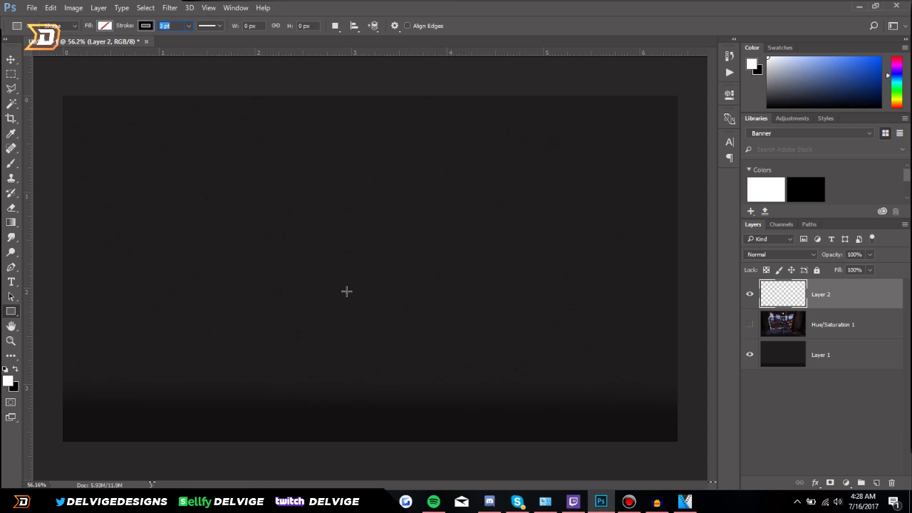
# Step: Create a 480 × 270 px rectangle near the canvas centre
pyautogui.click(366, 264)
pyautogui.press('BackSpace')
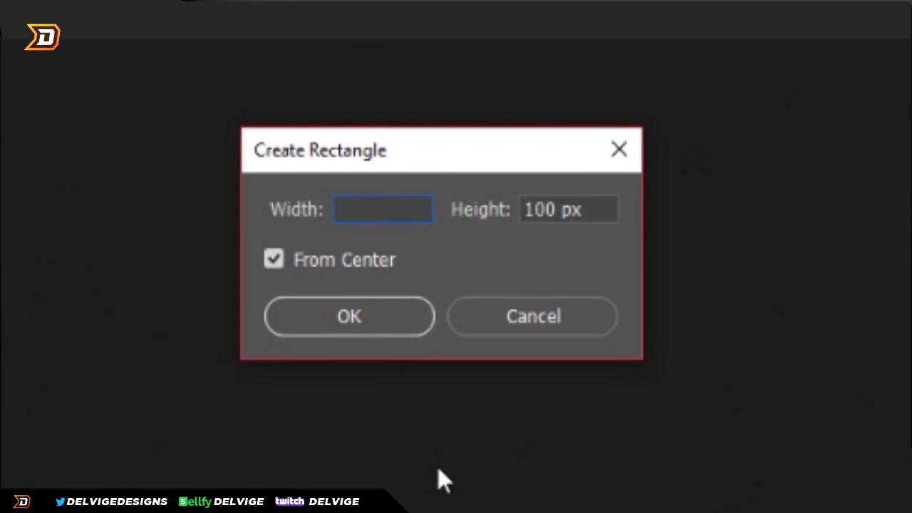
pyautogui.write('480')
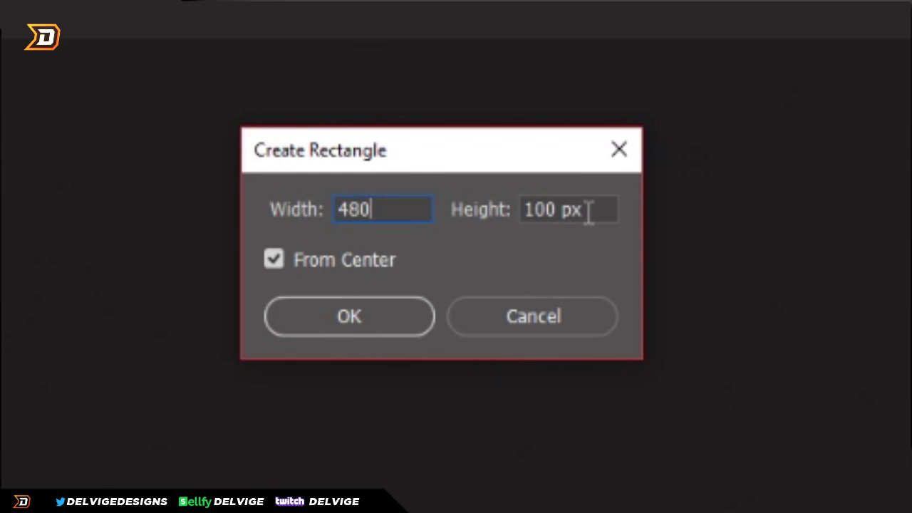
pyautogui.press('Tab')
pyautogui.press('BackSpace')
pyautogui.write('270')
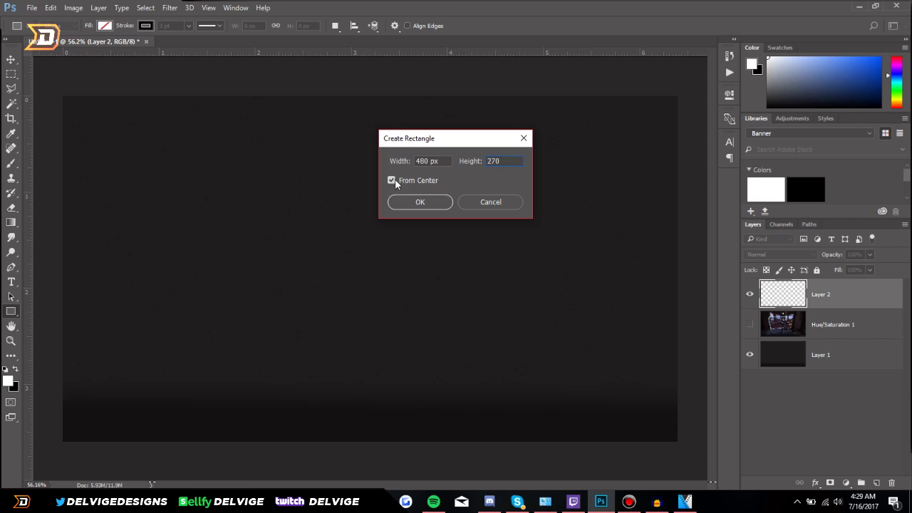
pyautogui.click(417, 201)
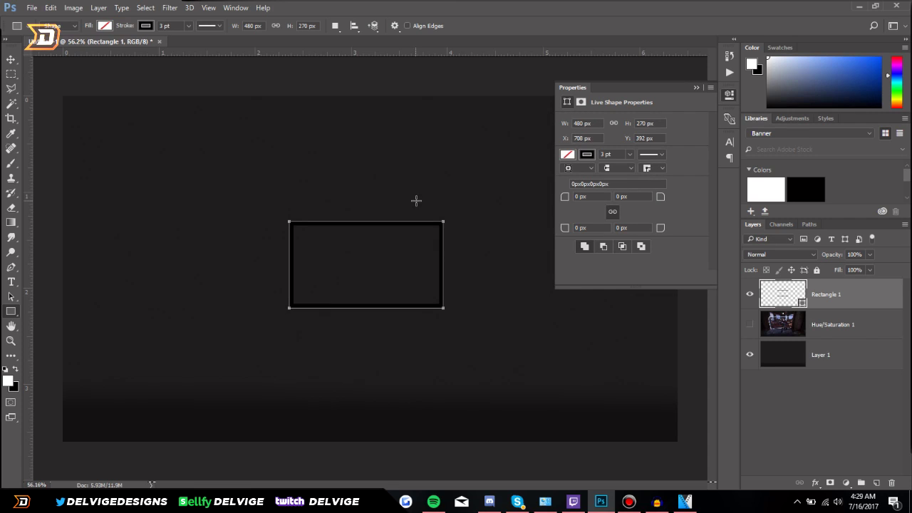
# Step: Enlarge Rectangle 1 to about 152% from its centre with Free Transform
pyautogui.click(696, 87)
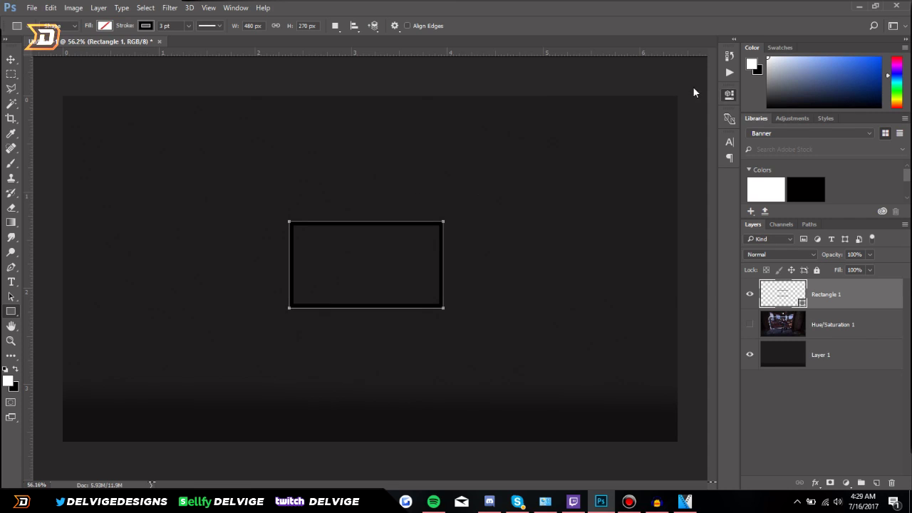
pyautogui.click(12, 60)
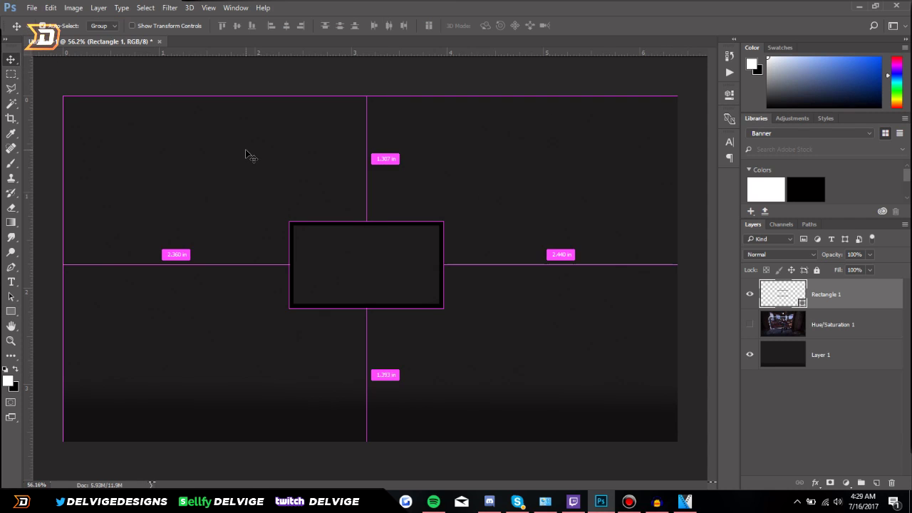
pyautogui.hotkey('ctrl', 't')
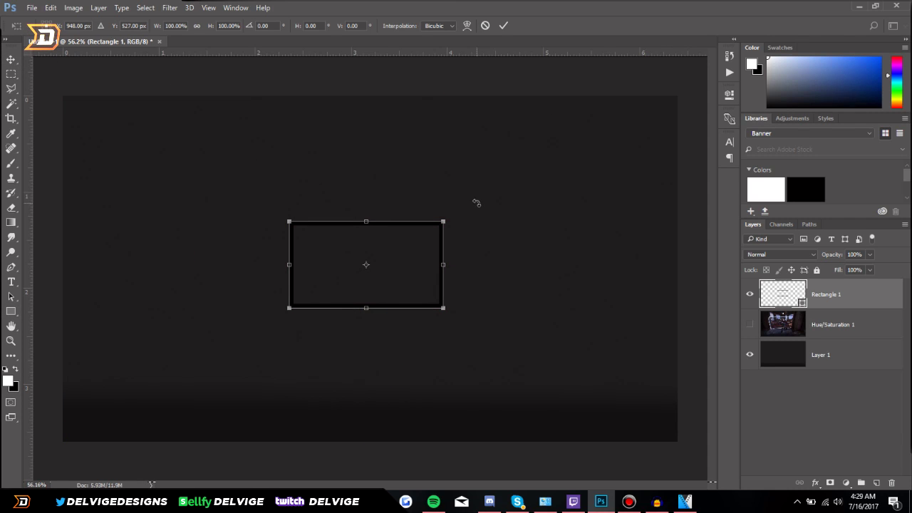
pyautogui.moveTo(443, 221); pyautogui.dragTo(514, 178)
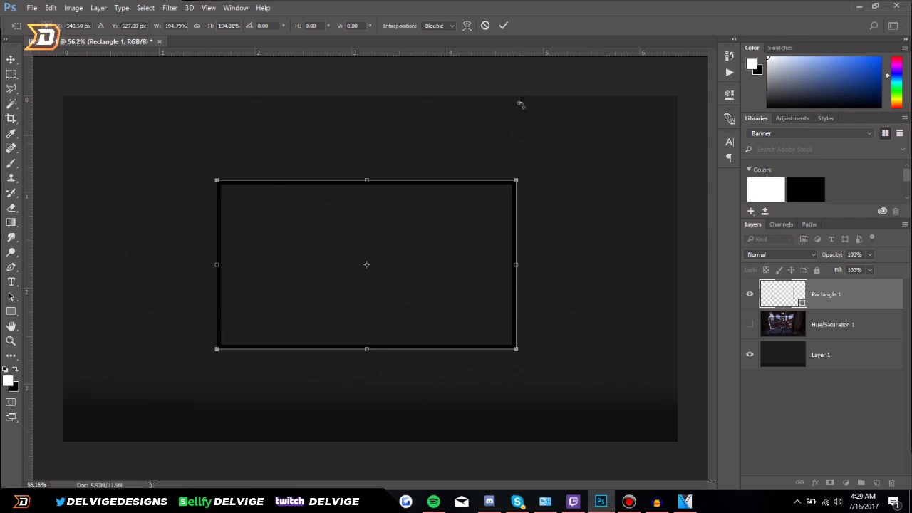
pyautogui.click(503, 26)
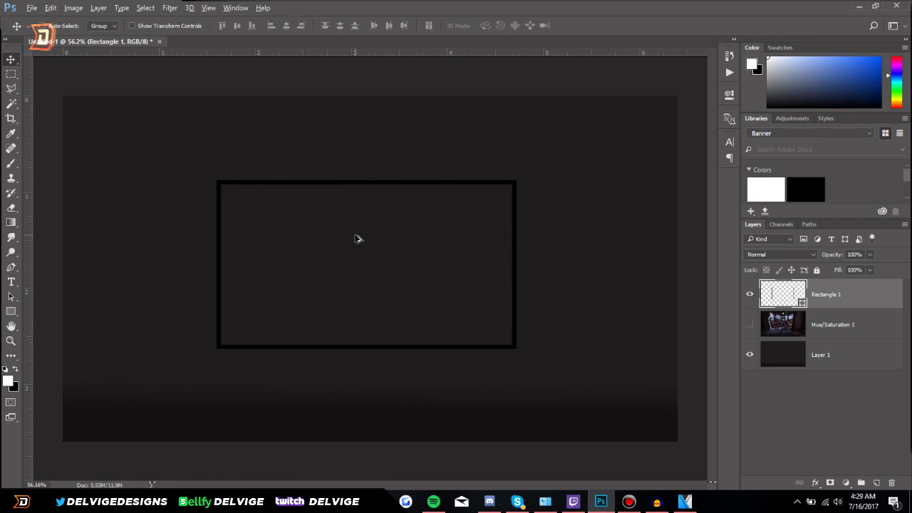
pyautogui.scroll(2, 356, 241)
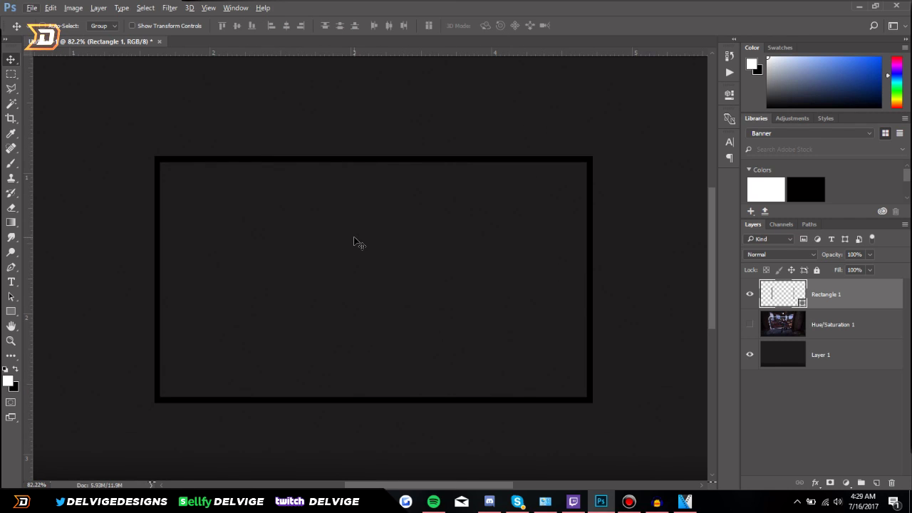
# Step: Duplicate the rectangle and give the copy a white Color Overlay at 40% opacity
pyautogui.hotkey('ctrl', 'j')
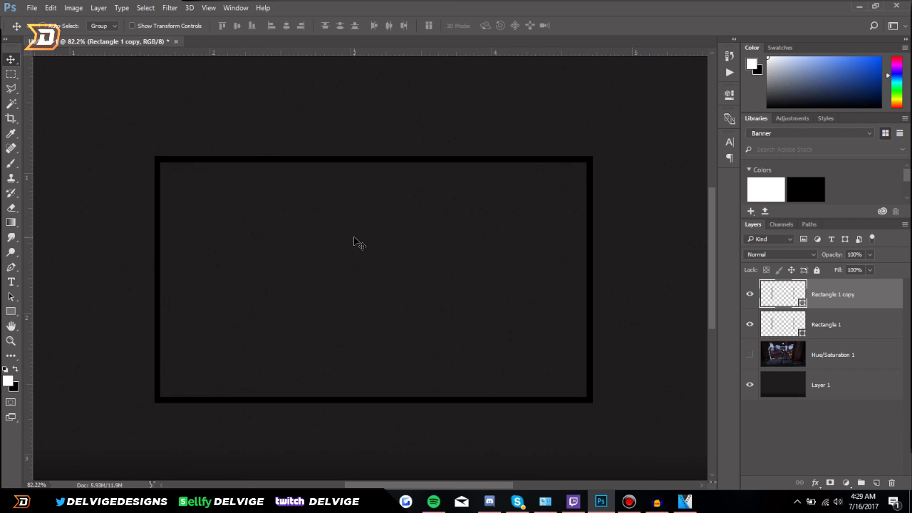
pyautogui.doubleClick(883, 295)
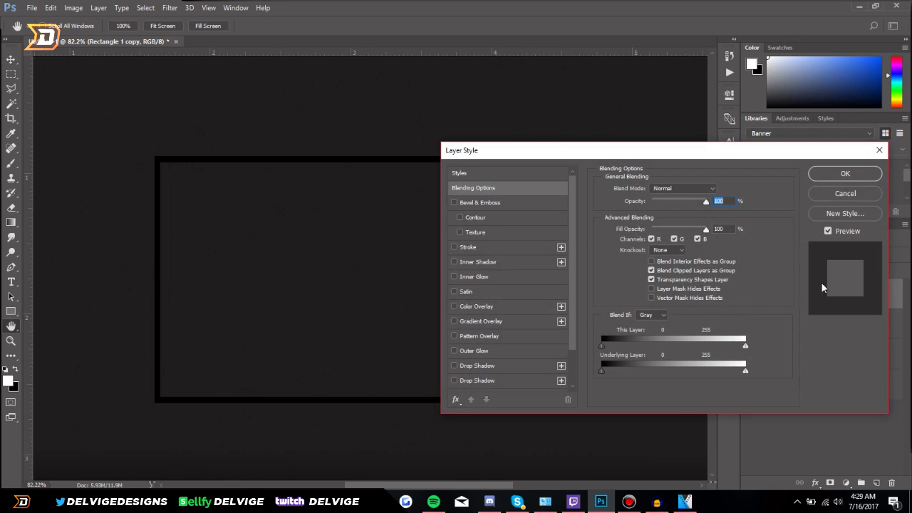
pyautogui.click(488, 307)
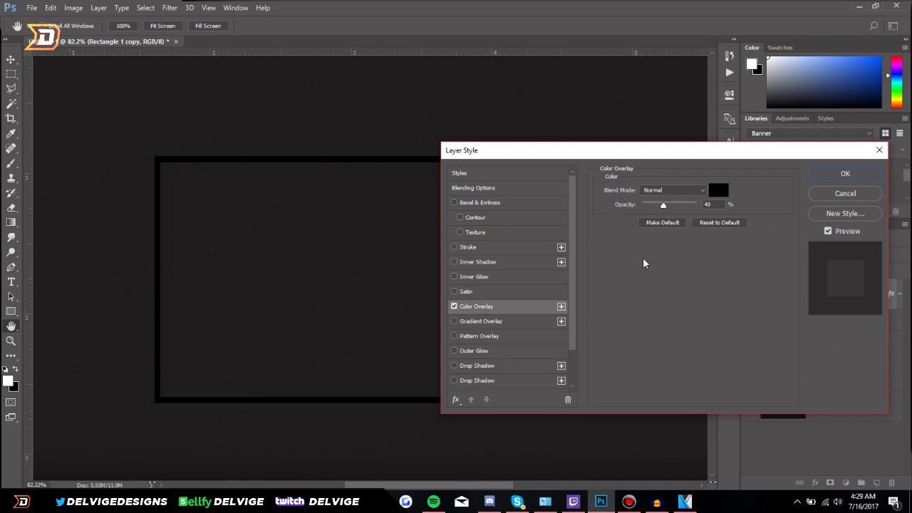
pyautogui.click(717, 188)
pyautogui.moveTo(503, 183); pyautogui.dragTo(482, 150)
pyautogui.click(695, 142)
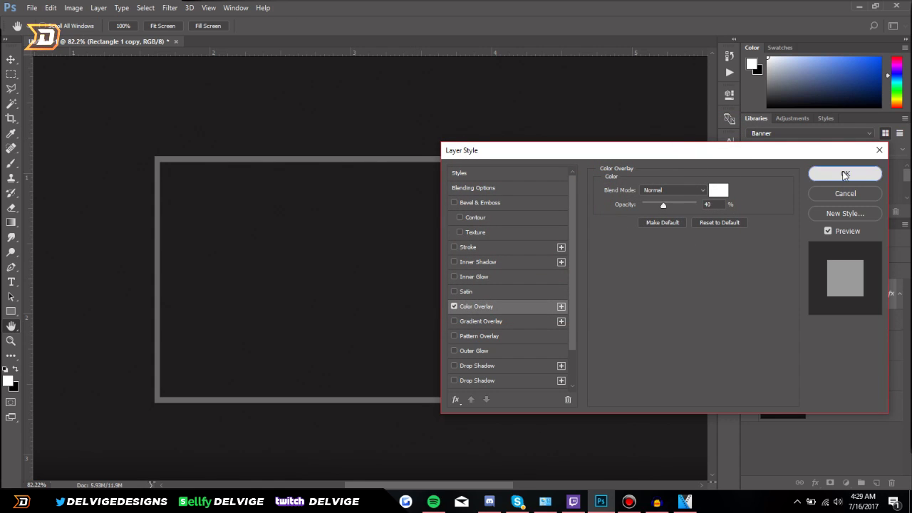
pyautogui.click(844, 174)
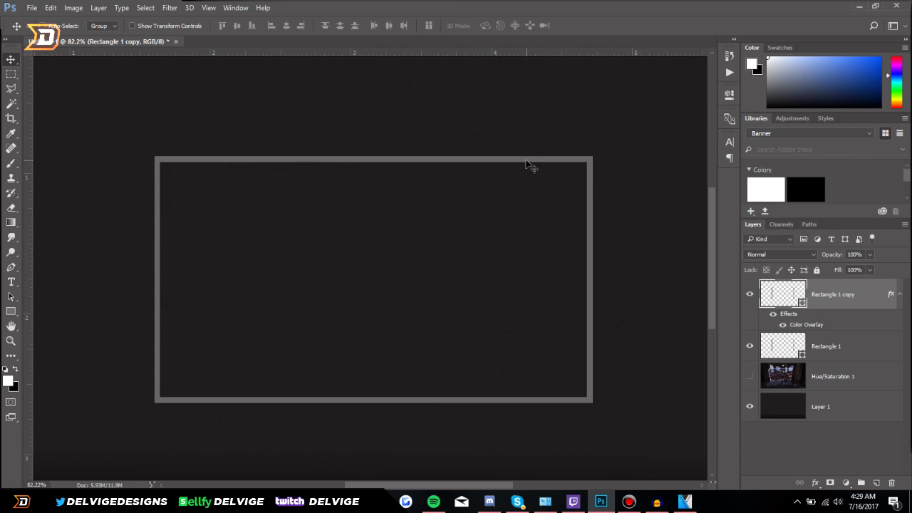
pyautogui.hotkey('ctrl', 't')
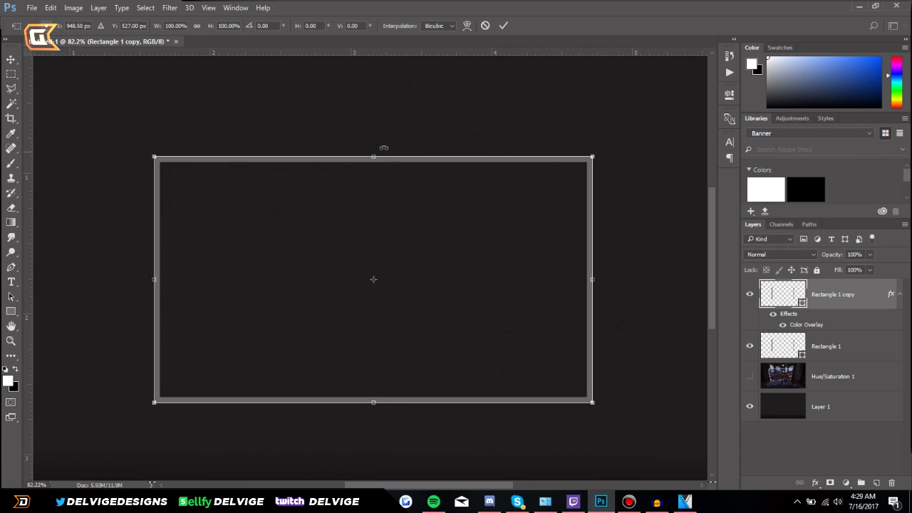
# Step: Pull the copied rectangle's top edge slightly inward
pyautogui.scroll(2, 379, 163)
pyautogui.scroll(2, 379, 162)
pyautogui.moveTo(422, 487); pyautogui.dragTo(488, 490)
pyautogui.scroll(4, 521, 171)
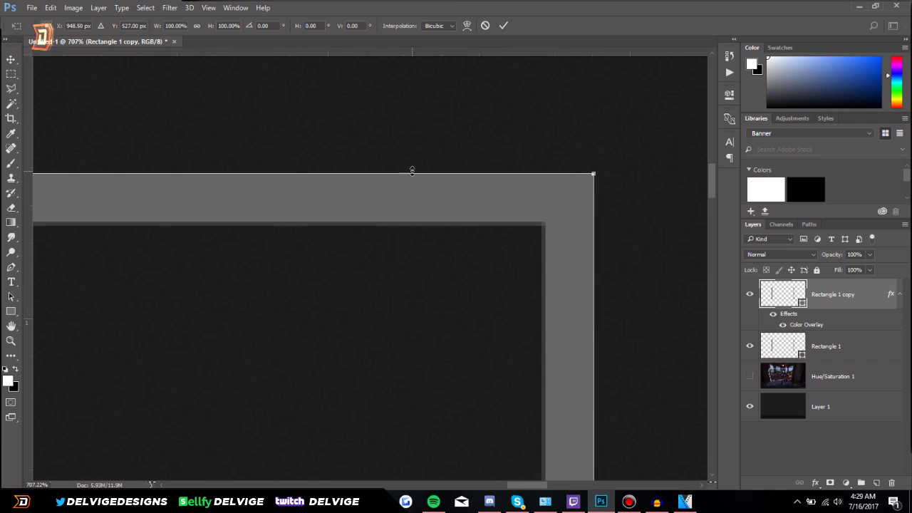
pyautogui.moveTo(414, 173); pyautogui.dragTo(407, 225)
pyautogui.scroll(3, 543, 228)
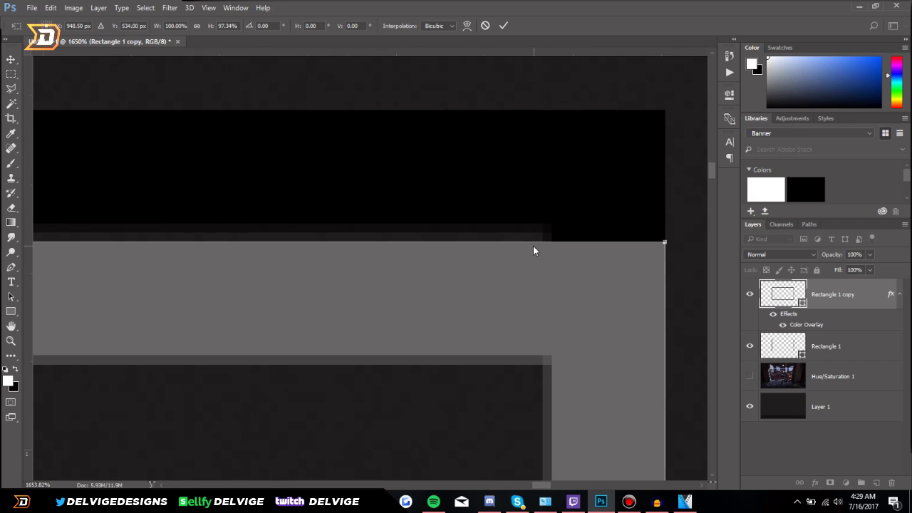
pyautogui.moveTo(533, 243); pyautogui.dragTo(534, 224)
# Step: Pull the copy's remaining edges inward a few percent and commit the smaller size
pyautogui.scroll(-5, 581, 306)
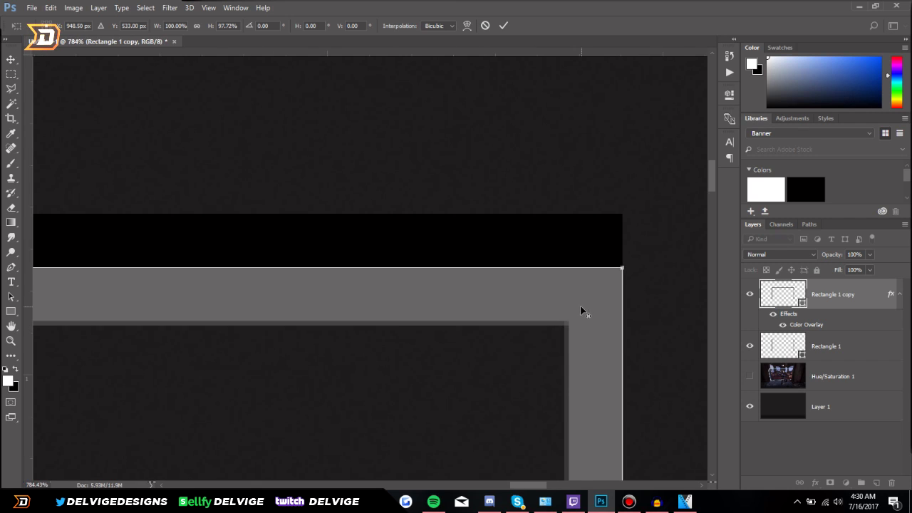
pyautogui.scroll(-5, 577, 325)
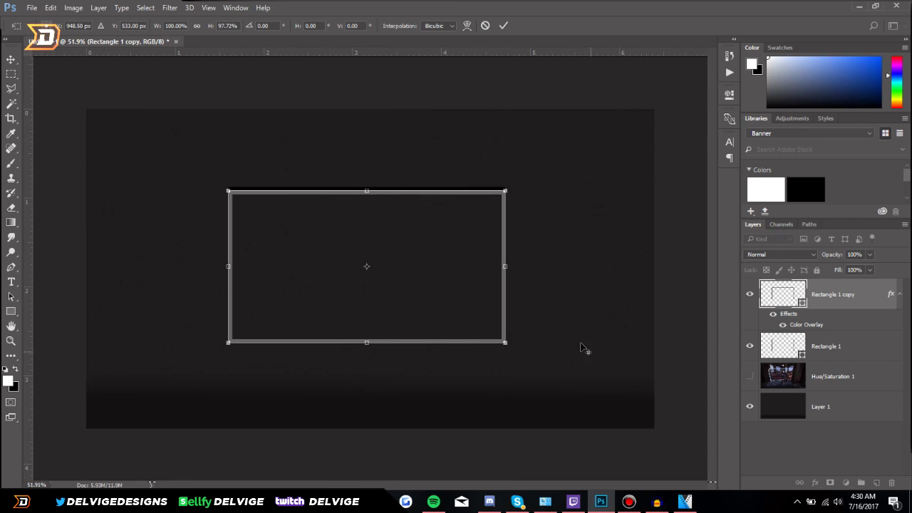
pyautogui.scroll(10, 535, 228)
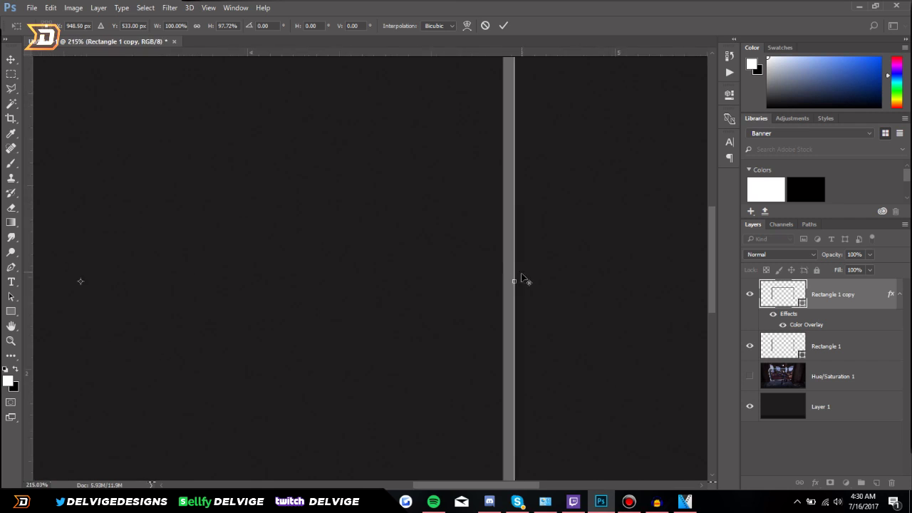
pyautogui.moveTo(464, 266); pyautogui.dragTo(466, 245)
pyautogui.moveTo(711, 283); pyautogui.dragTo(710, 347)
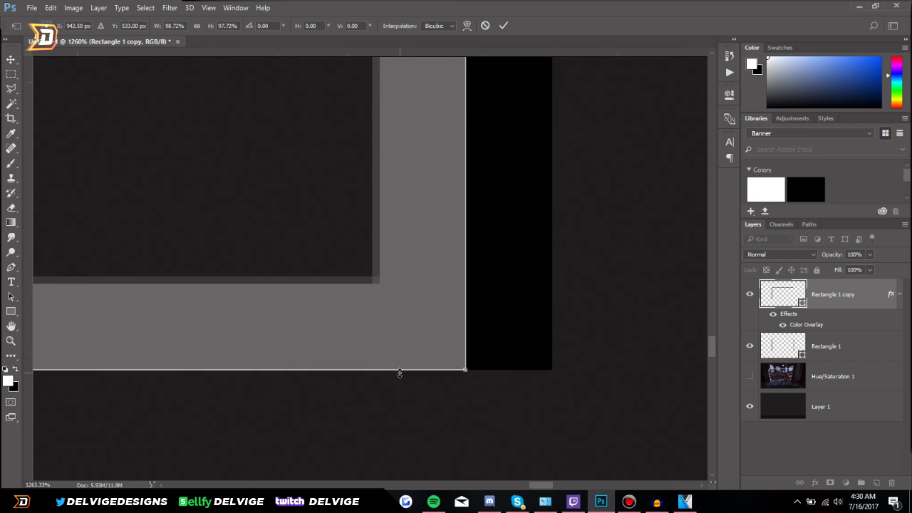
pyautogui.moveTo(399, 371); pyautogui.dragTo(407, 283)
pyautogui.moveTo(541, 485); pyautogui.dragTo(301, 484)
pyautogui.moveTo(560, 192); pyautogui.dragTo(685, 192)
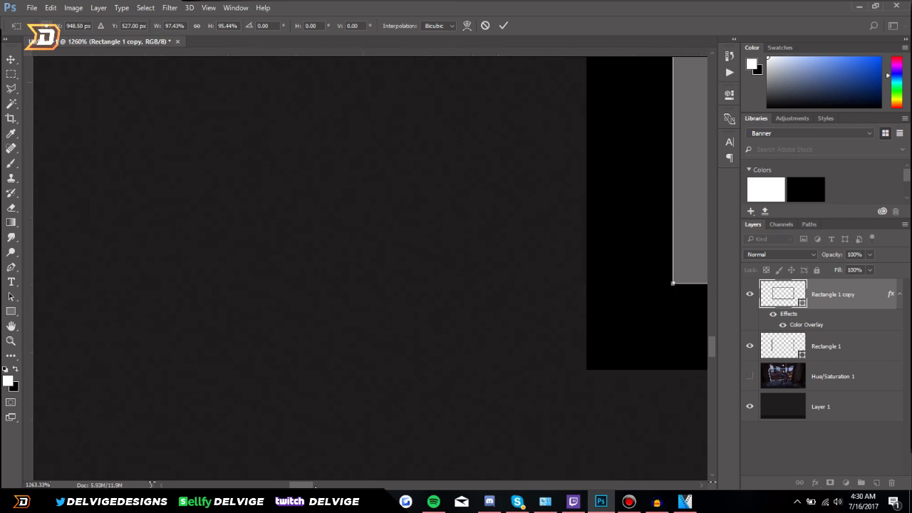
pyautogui.hotkey('ctrl', '0')
pyautogui.press('Return')
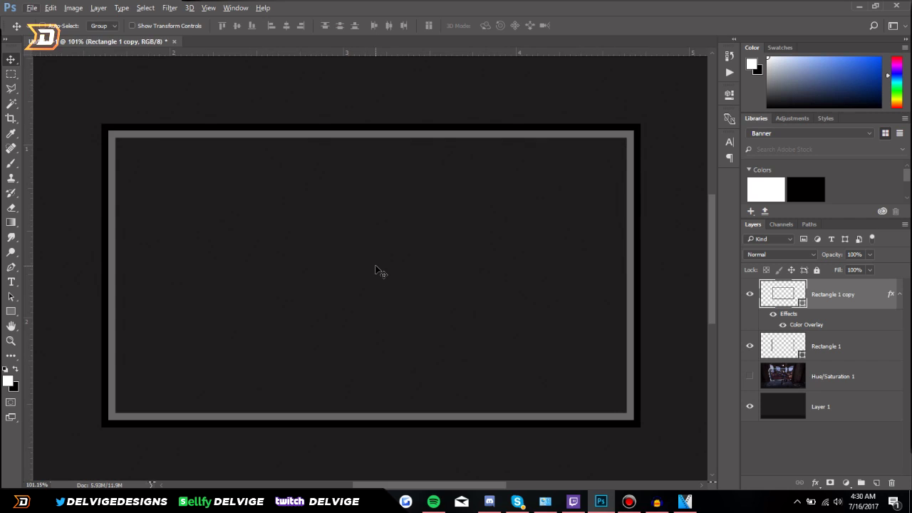
# Step: Rasterize the Rectangle 1 copy layer and Rectangle 1's layer style
pyautogui.rightClick(831, 285)
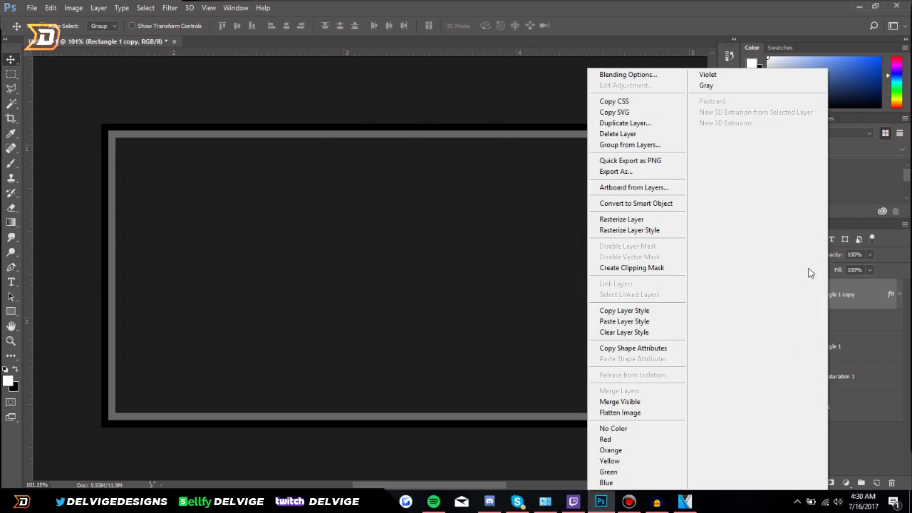
pyautogui.click(661, 221)
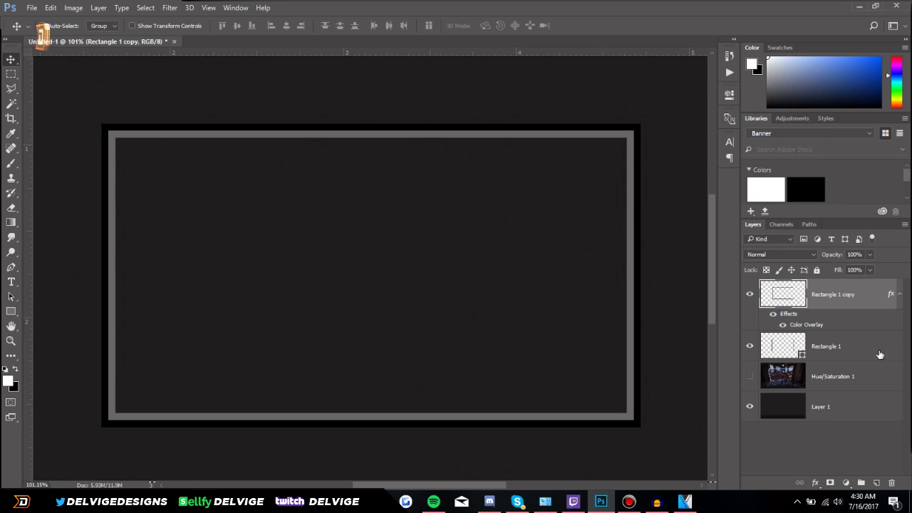
pyautogui.rightClick(865, 344)
pyautogui.click(687, 229)
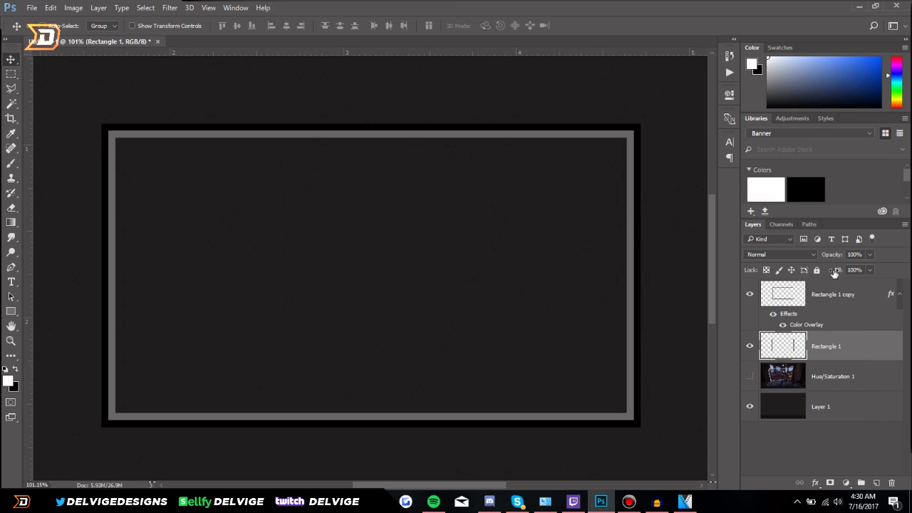
pyautogui.click(846, 319)
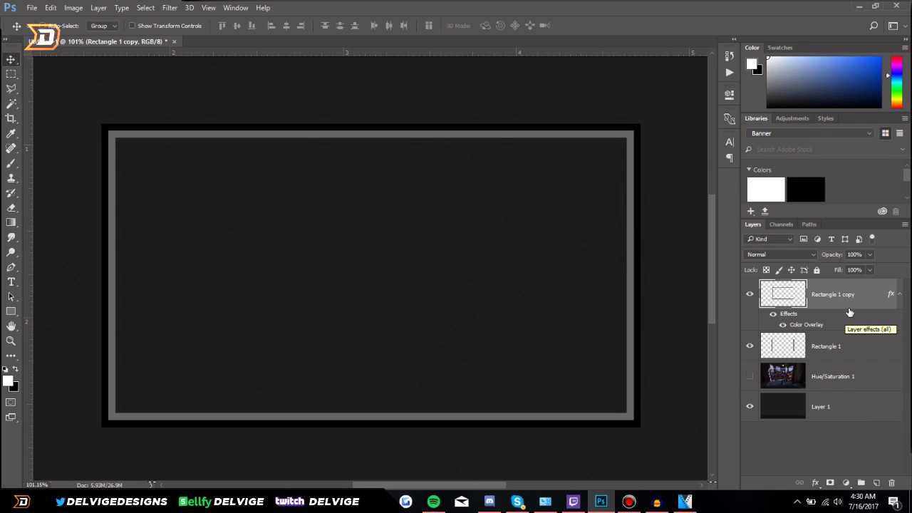
pyautogui.doubleClick(864, 294)
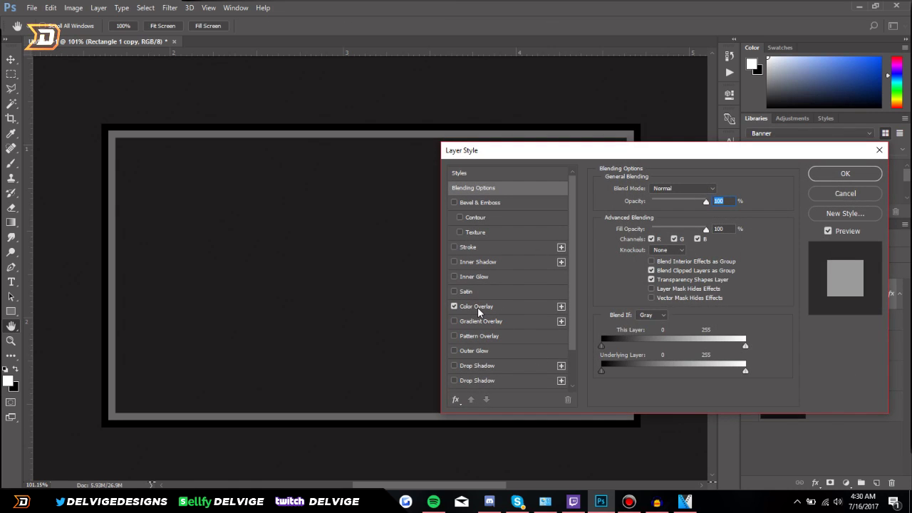
# Step: Change the inner border's Color Overlay colour to black 000000
pyautogui.click(478, 307)
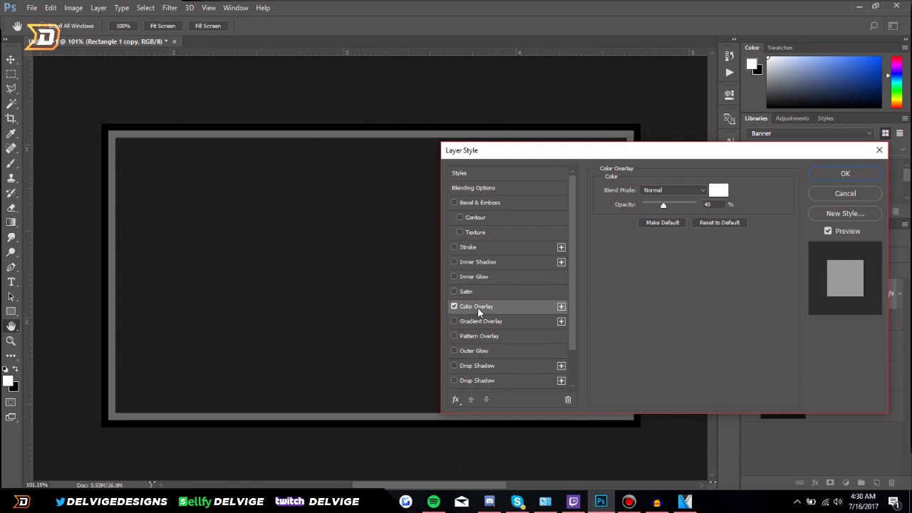
pyautogui.click(720, 190)
pyautogui.write('000000')
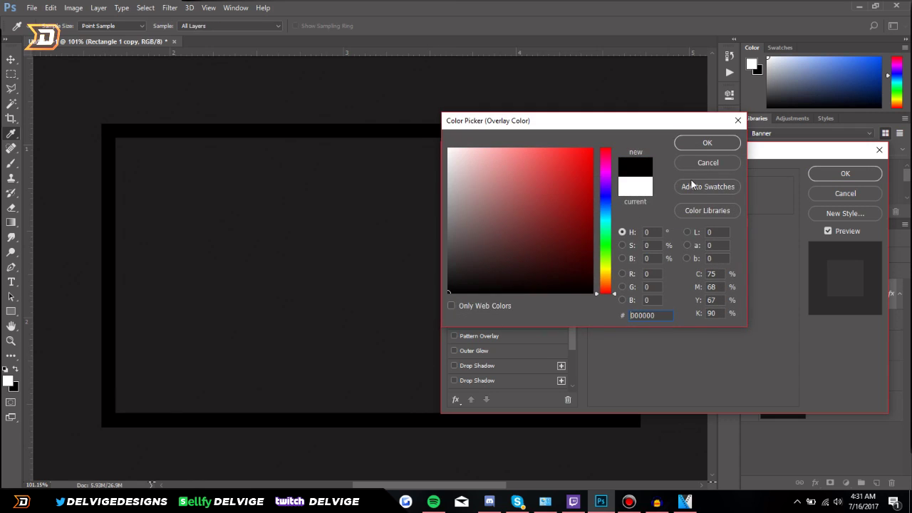
pyautogui.click(690, 147)
# Step: Add a Dark red Gradient Overlay running from 410000 to ff0000 and apply it
pyautogui.click(499, 321)
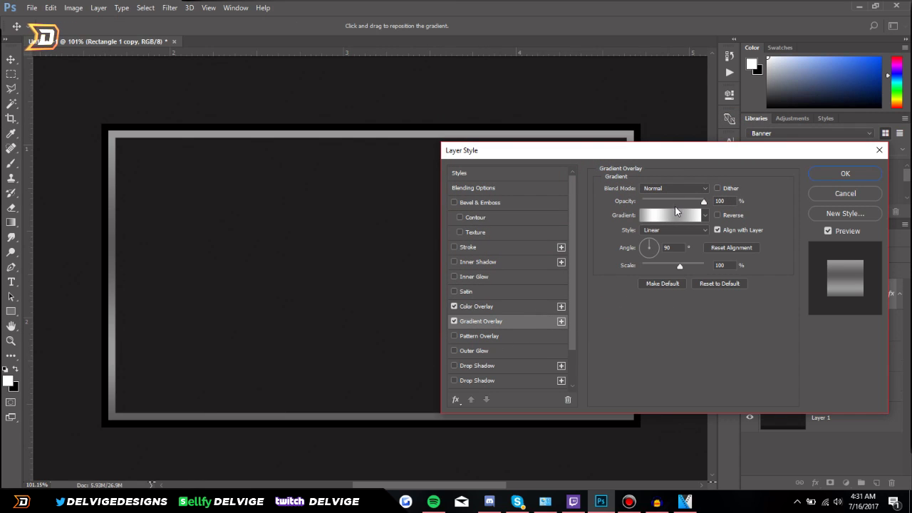
pyautogui.click(674, 214)
pyautogui.click(695, 194)
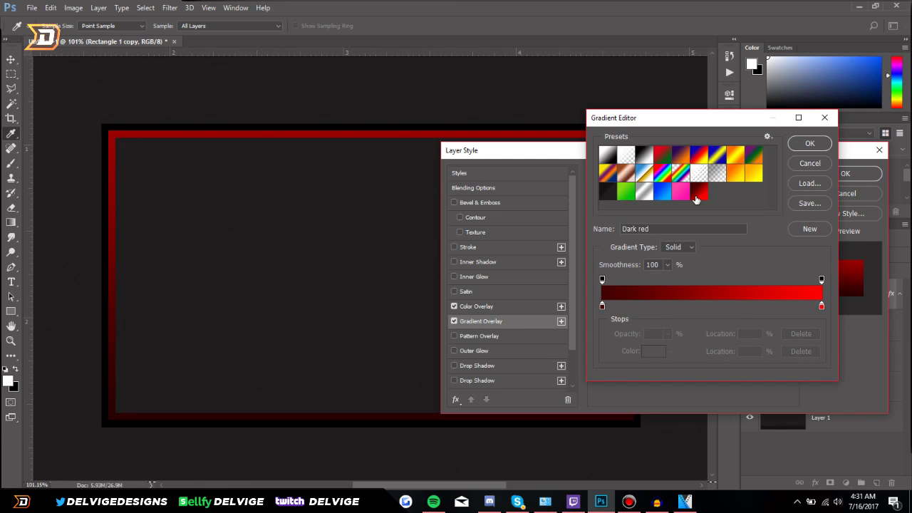
pyautogui.click(602, 306)
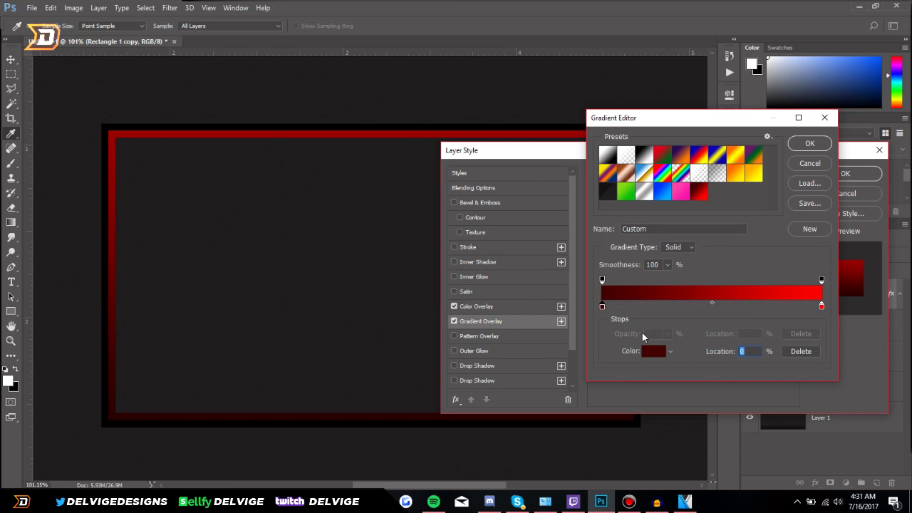
pyautogui.doubleClick(603, 308)
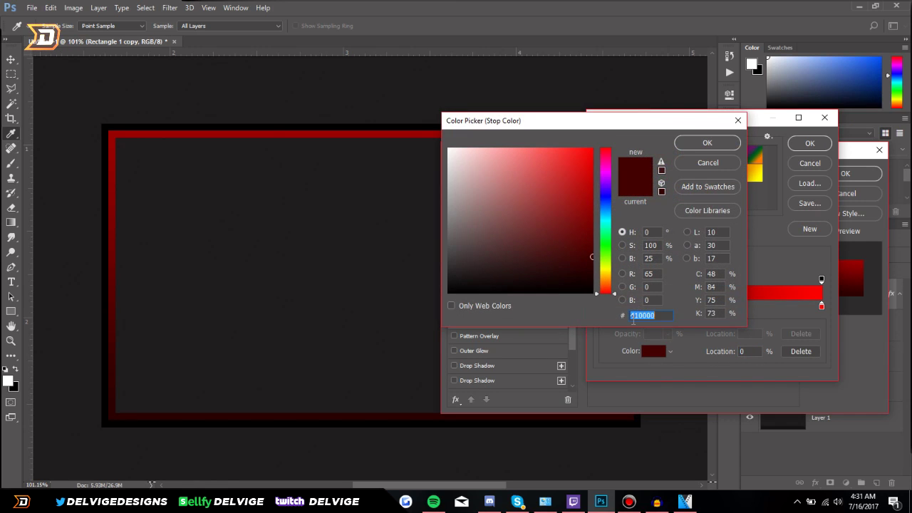
pyautogui.click(707, 143)
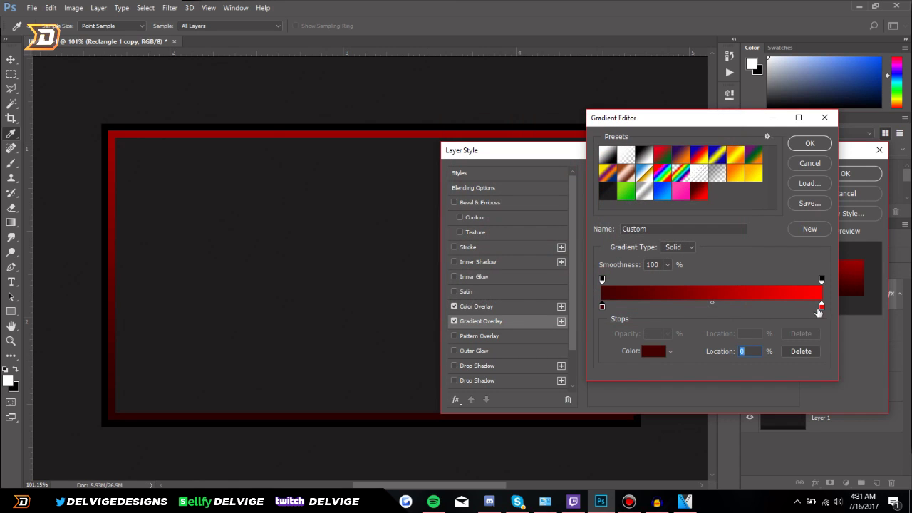
pyautogui.doubleClick(822, 308)
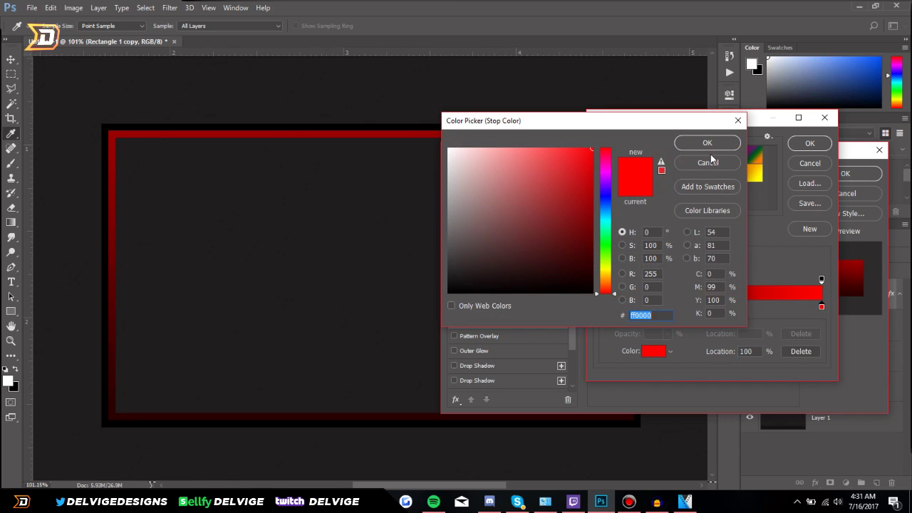
pyautogui.click(709, 142)
pyautogui.click(808, 144)
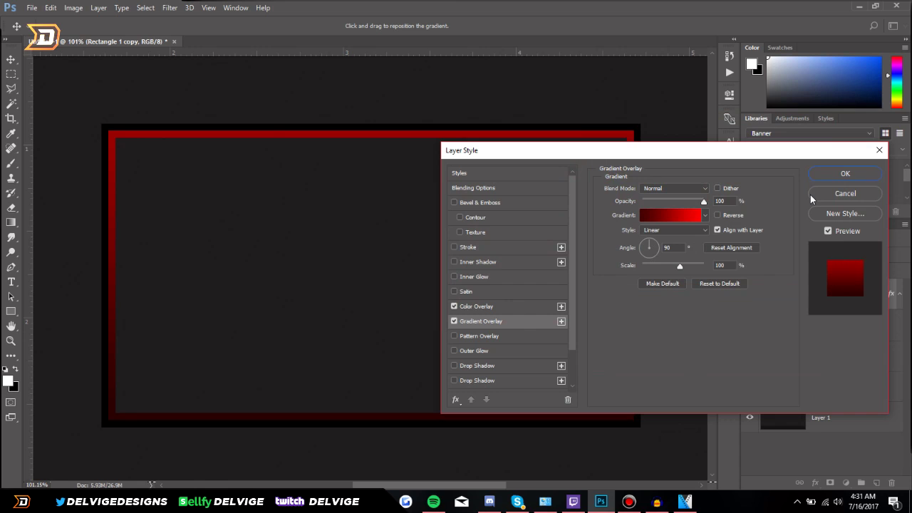
pyautogui.click(843, 174)
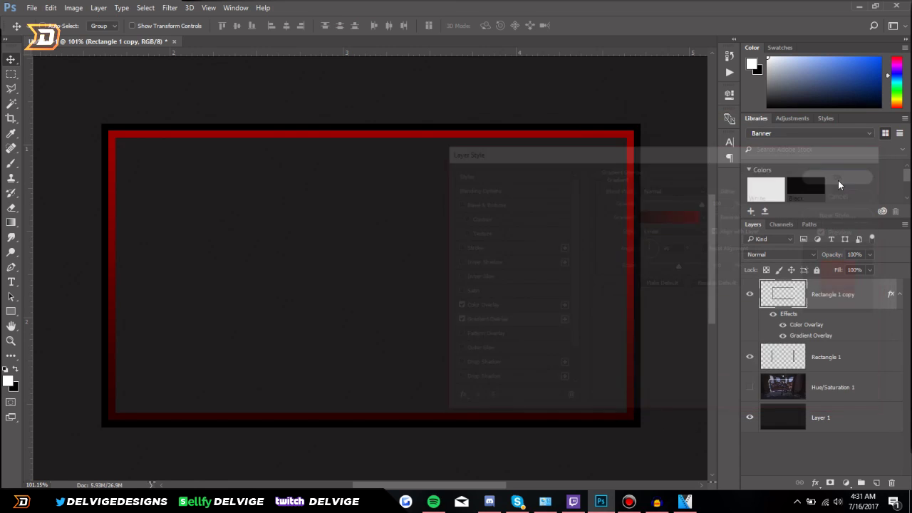
# Step: Copy the inner border's layer style onto Rectangle 1, removing its black Color Overlay
pyautogui.rightClick(868, 298)
pyautogui.click(708, 310)
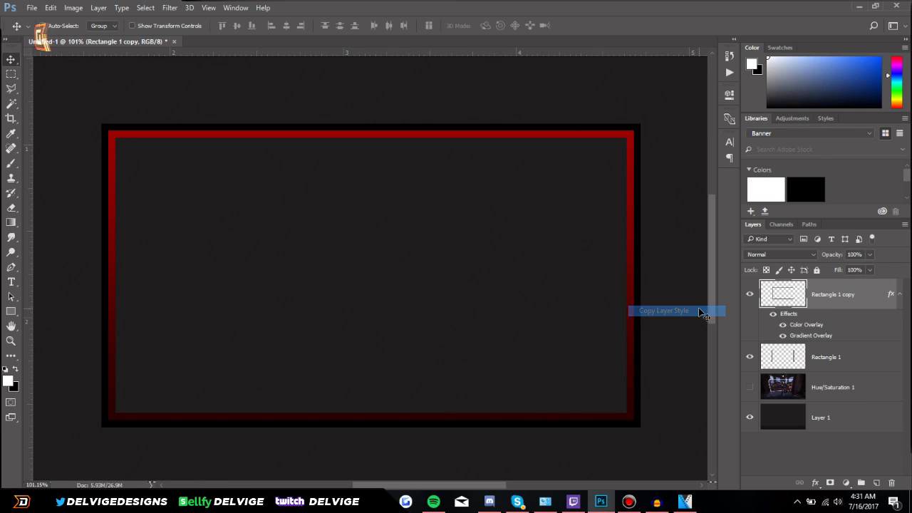
pyautogui.click(869, 360)
pyautogui.rightClick(868, 358)
pyautogui.click(695, 329)
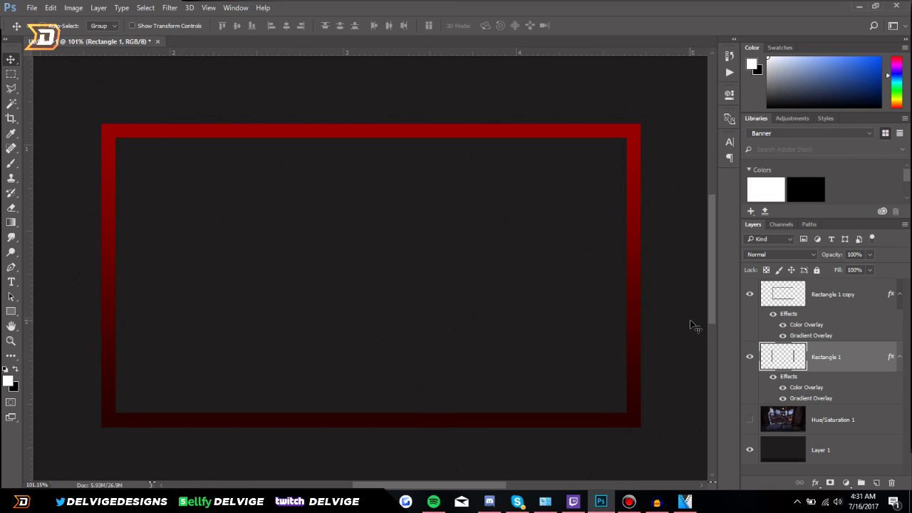
pyautogui.doubleClick(860, 360)
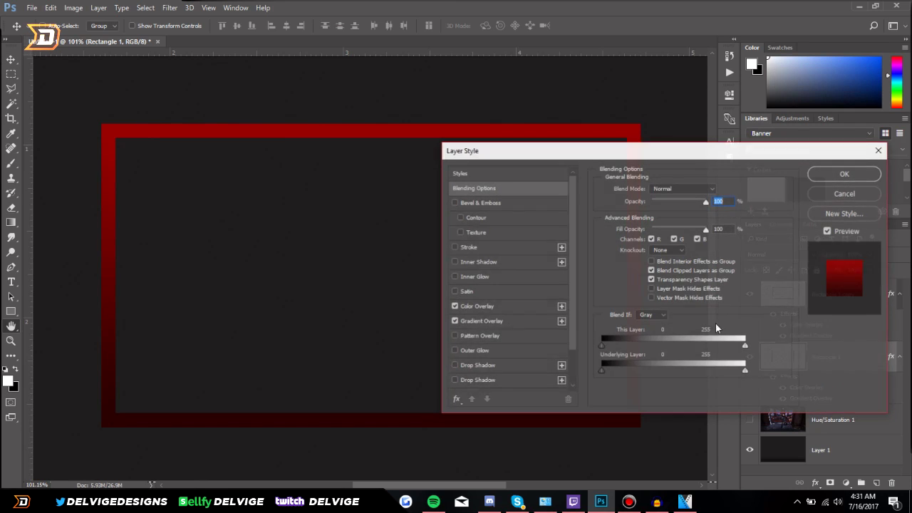
pyautogui.click(484, 305)
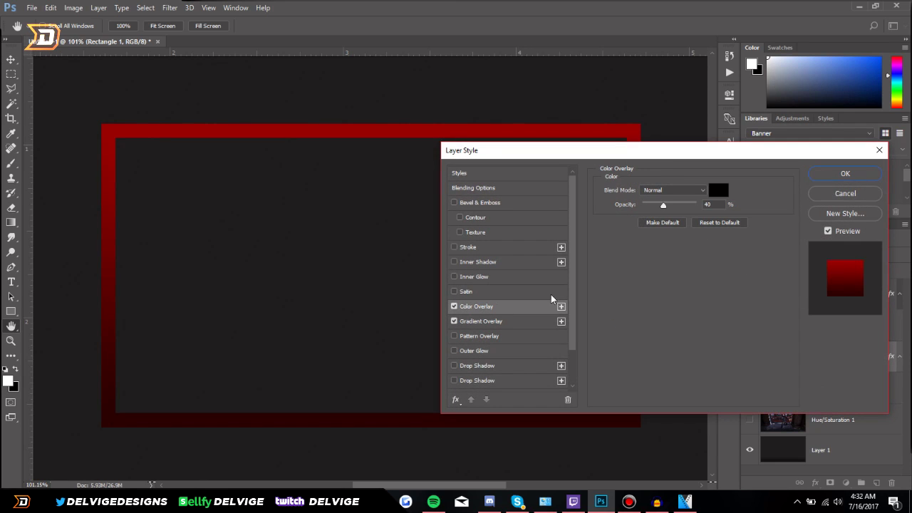
pyautogui.click(454, 307)
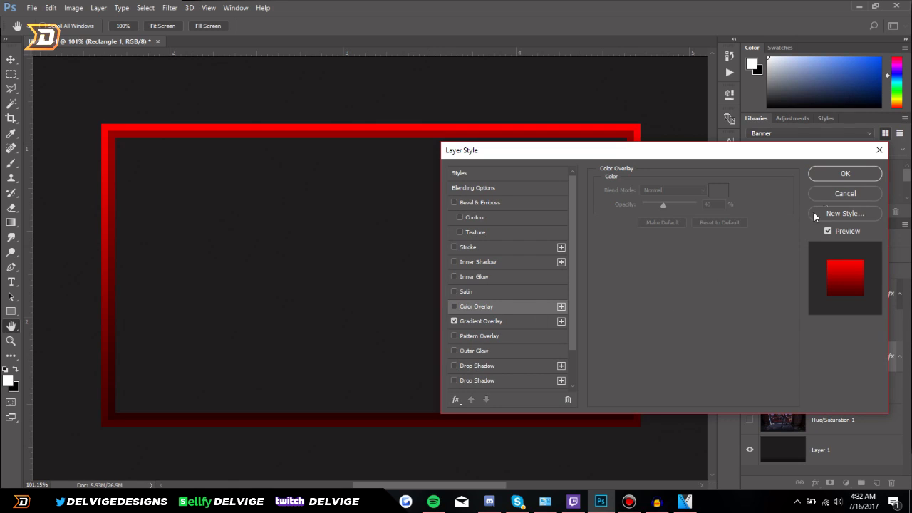
pyautogui.click(846, 173)
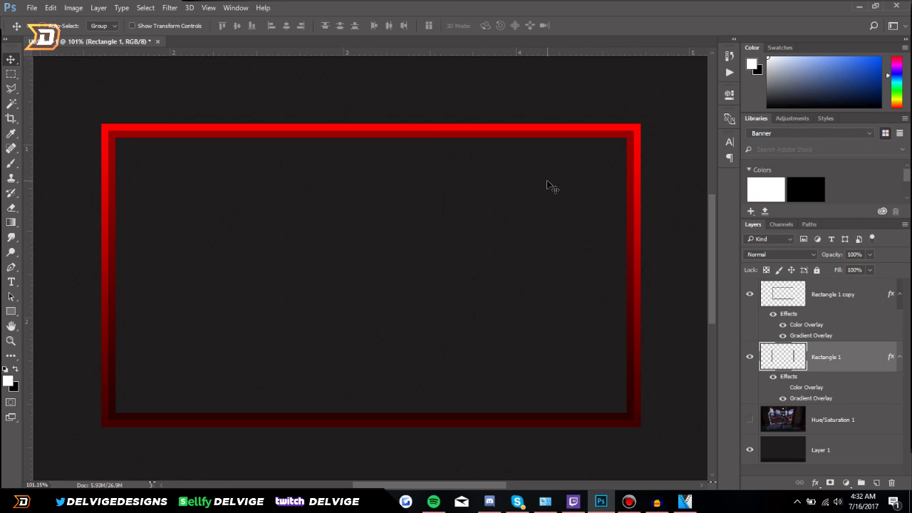
# Step: Merge Rectangle 1 and Rectangle 1 copy into a single layer
pyautogui.click(825, 314)
pyautogui.keyDown('ctrl'); pyautogui.click(851, 368); pyautogui.keyUp('ctrl')
pyautogui.rightClick(767, 355)
pyautogui.click(642, 391)
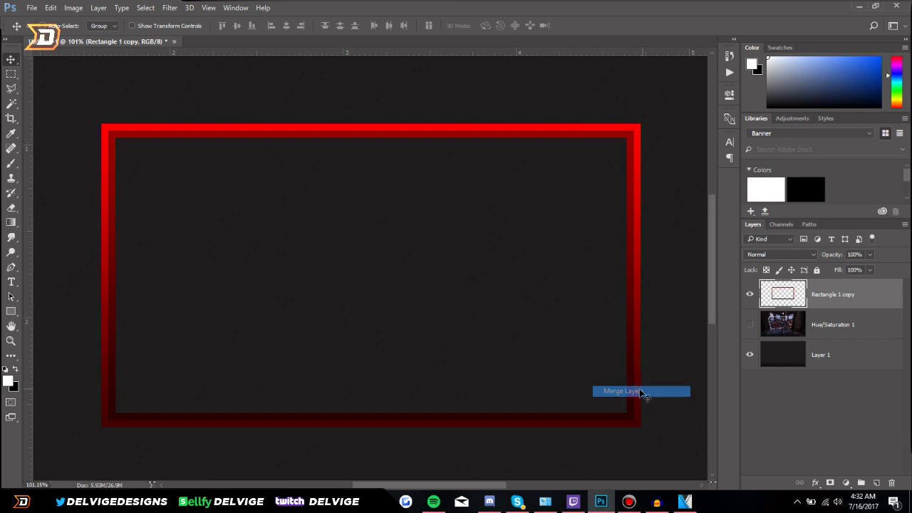
pyautogui.hotkey('alt', 'Tab')
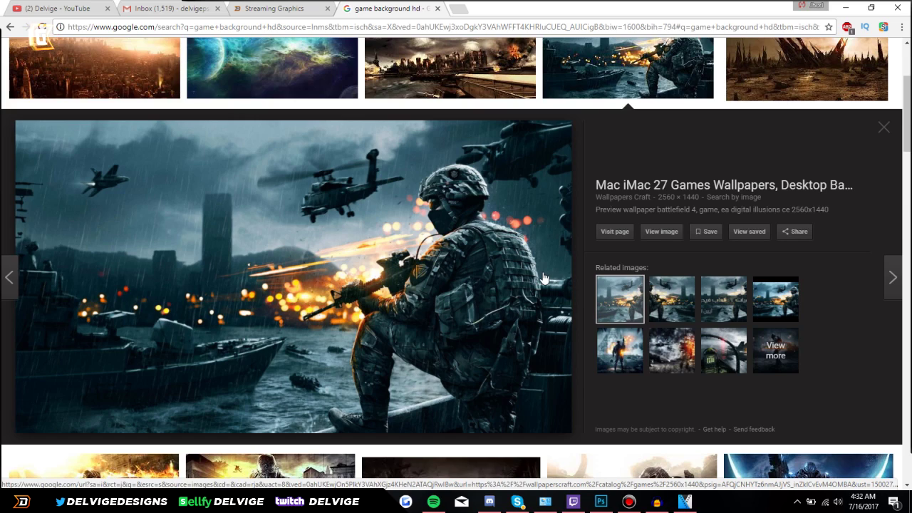
# Step: Copy the soldier wallpaper image from Chrome and return to Photoshop
pyautogui.rightClick(404, 288)
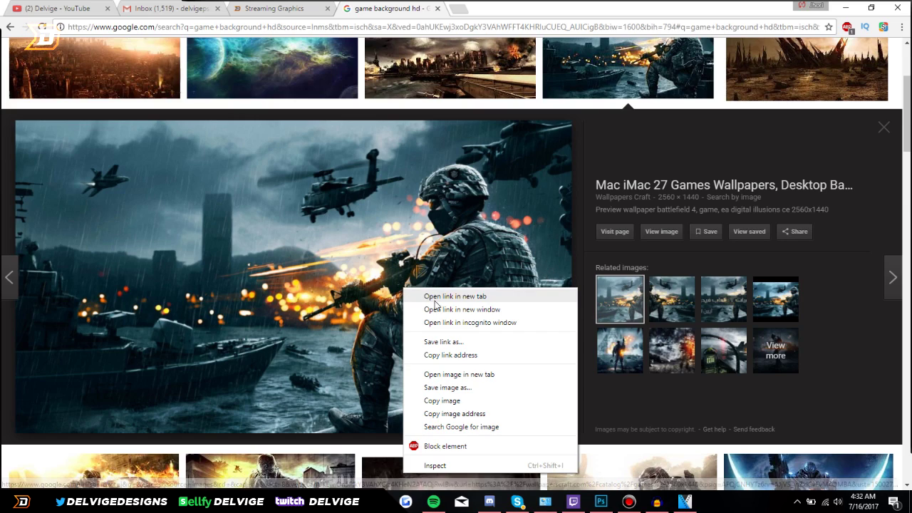
pyautogui.click(448, 401)
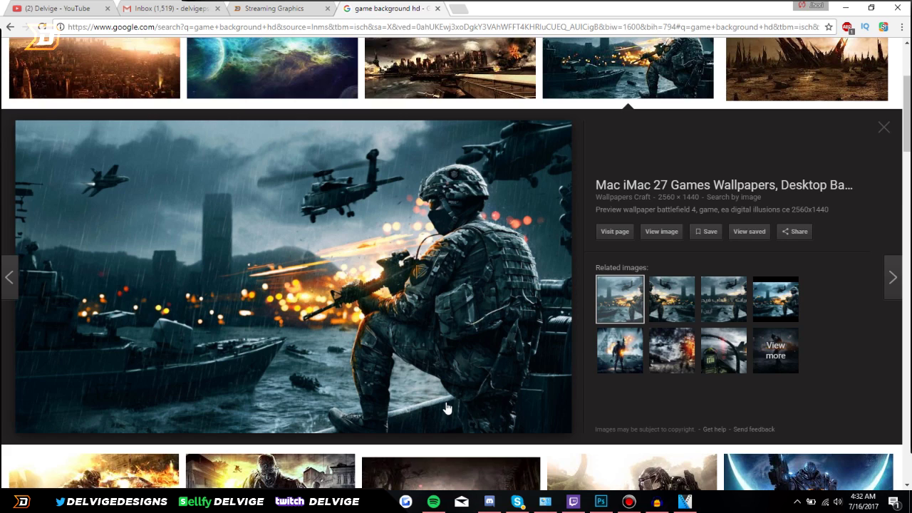
pyautogui.click(601, 502)
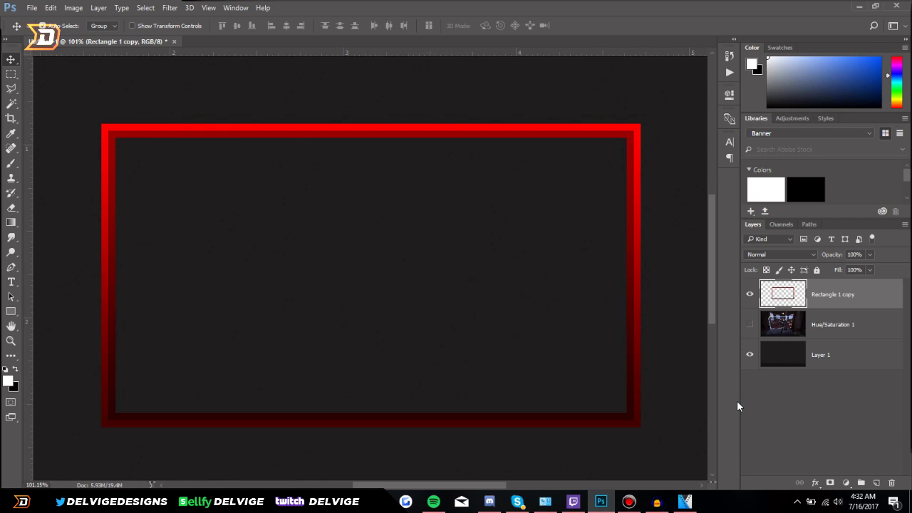
# Step: Paste the soldier wallpaper as a new layer and fit the canvas in view
pyautogui.hotkey('ctrl', 'v')
pyautogui.hotkey('ctrl', '-')
pyautogui.hotkey('ctrl', '-')
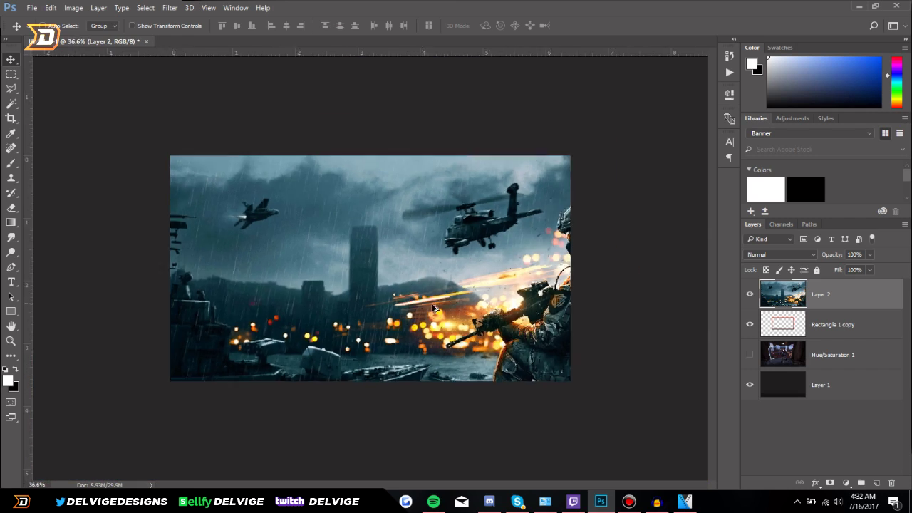
pyautogui.hotkey('ctrl', '0')
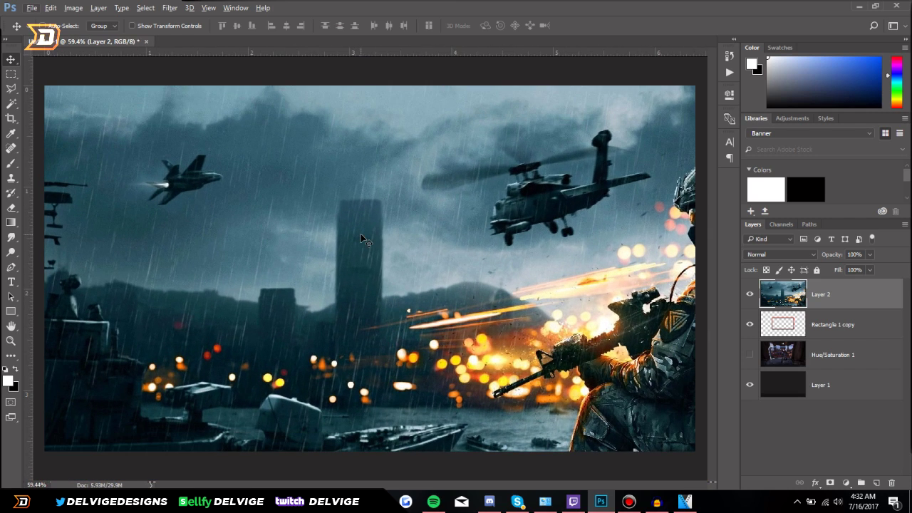
# Step: Rotate the wallpaper about -9.9°, scale it to about 127% and shift it left
pyautogui.hotkey('ctrl', 't')
pyautogui.hotkey('ctrl', '0')
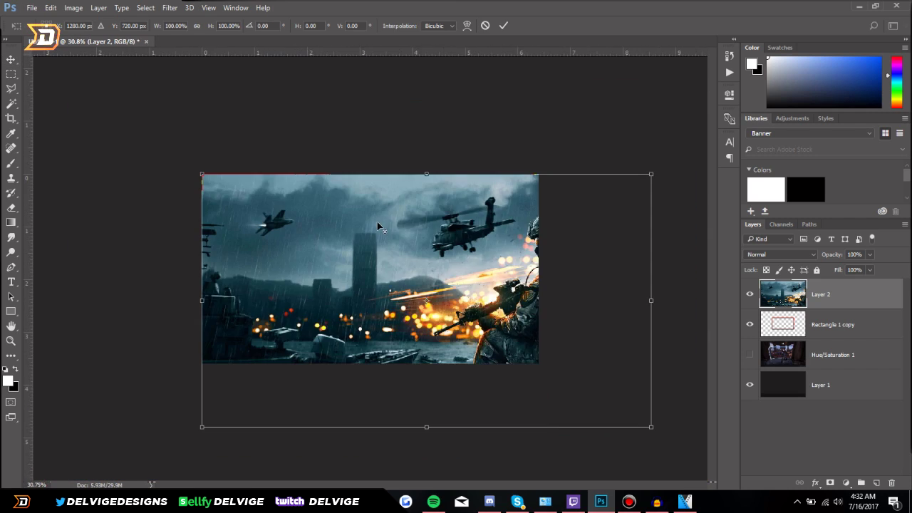
pyautogui.moveTo(603, 107); pyautogui.dragTo(583, 96)
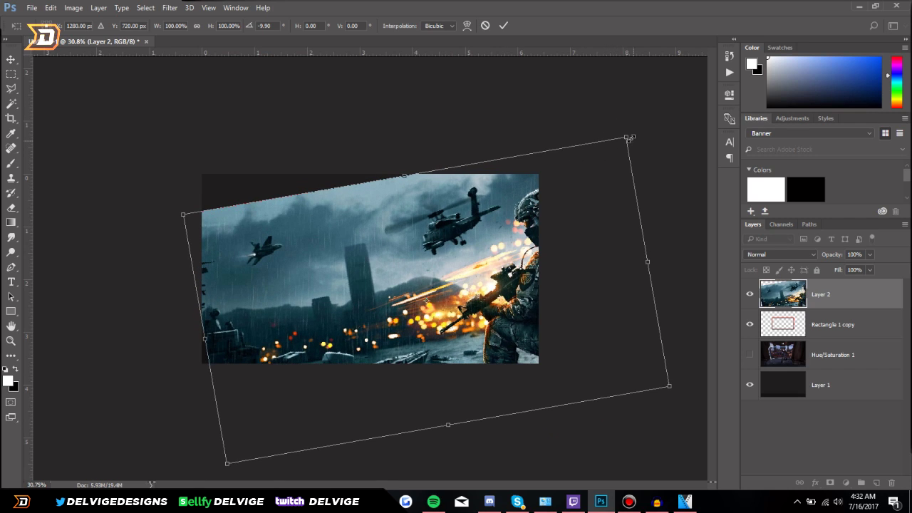
pyautogui.moveTo(628, 136); pyautogui.dragTo(667, 117)
pyautogui.moveTo(570, 240); pyautogui.dragTo(490, 201)
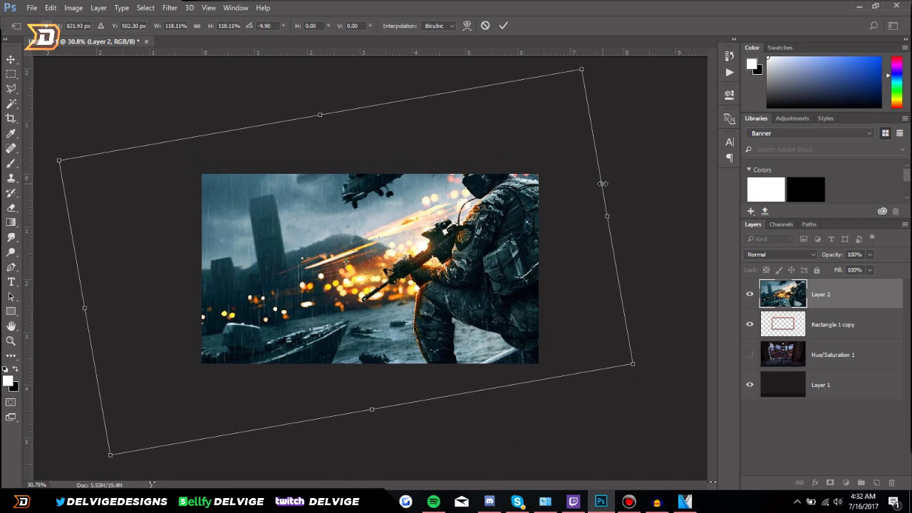
pyautogui.moveTo(634, 363); pyautogui.dragTo(657, 372)
pyautogui.moveTo(464, 327); pyautogui.dragTo(445, 331)
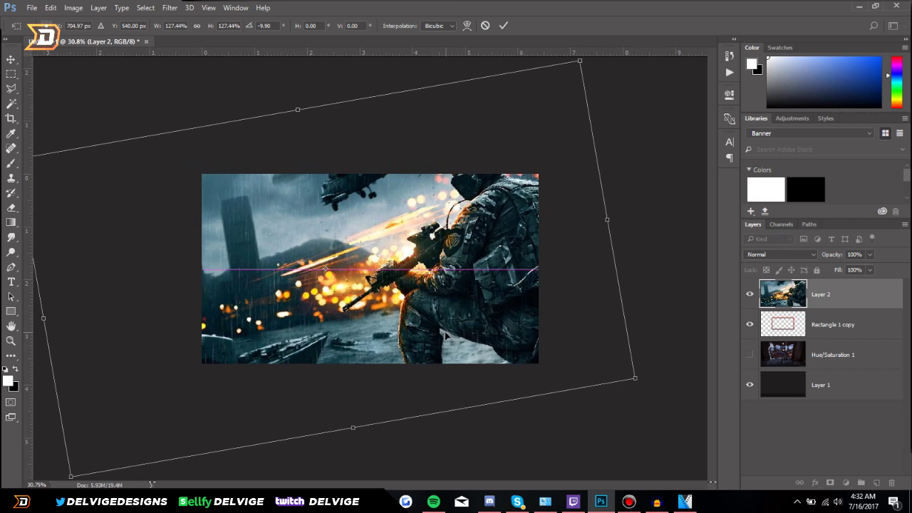
pyautogui.click(504, 27)
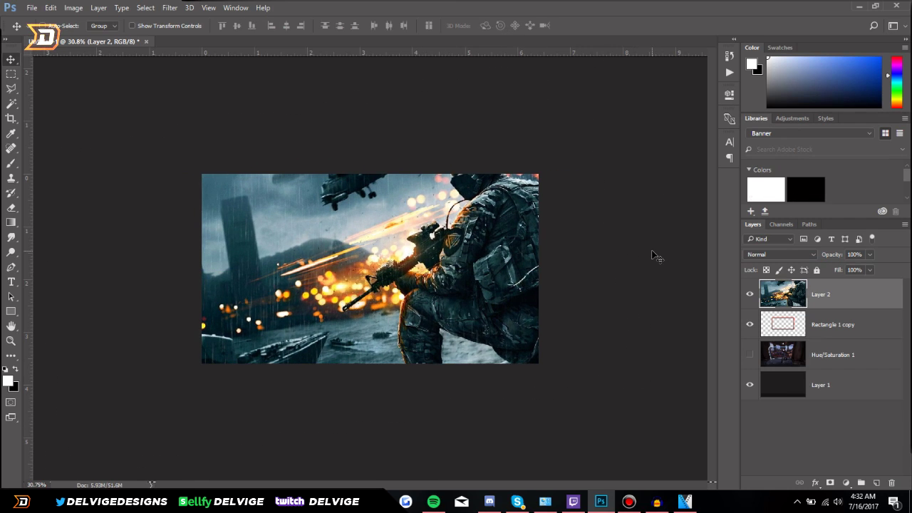
pyautogui.hotkey('ctrl', 'u')
# Step: Desaturate the photo to -100 saturation and set Layer 2 opacity to 52%
pyautogui.moveTo(743, 194); pyautogui.dragTo(611, 202)
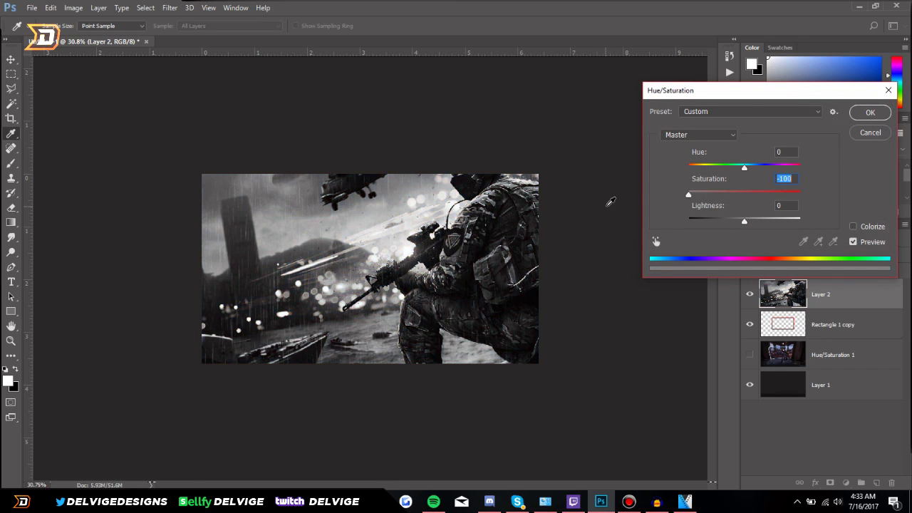
pyautogui.click(870, 114)
pyautogui.doubleClick(860, 298)
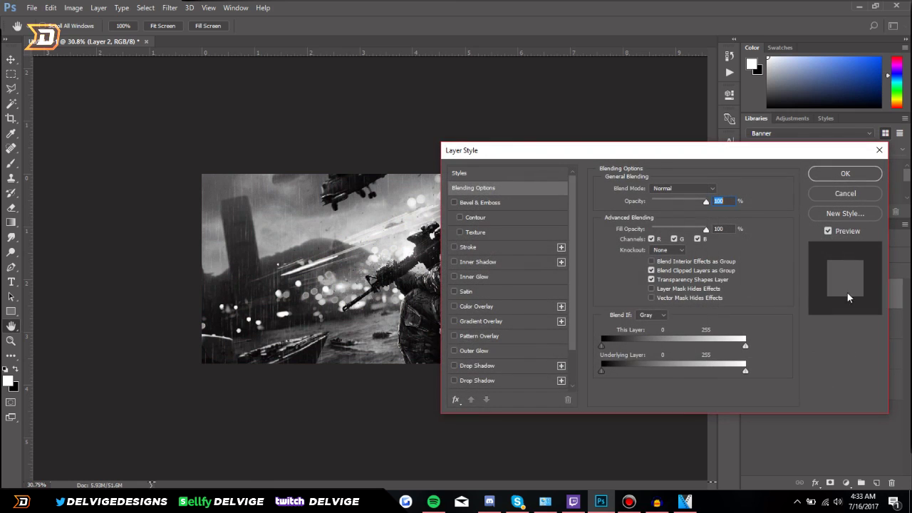
pyautogui.click(680, 198)
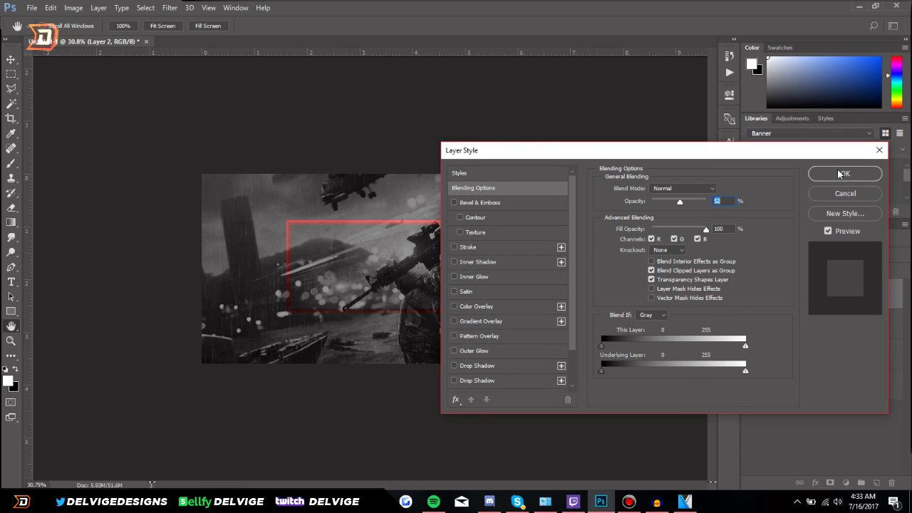
pyautogui.press('Return')
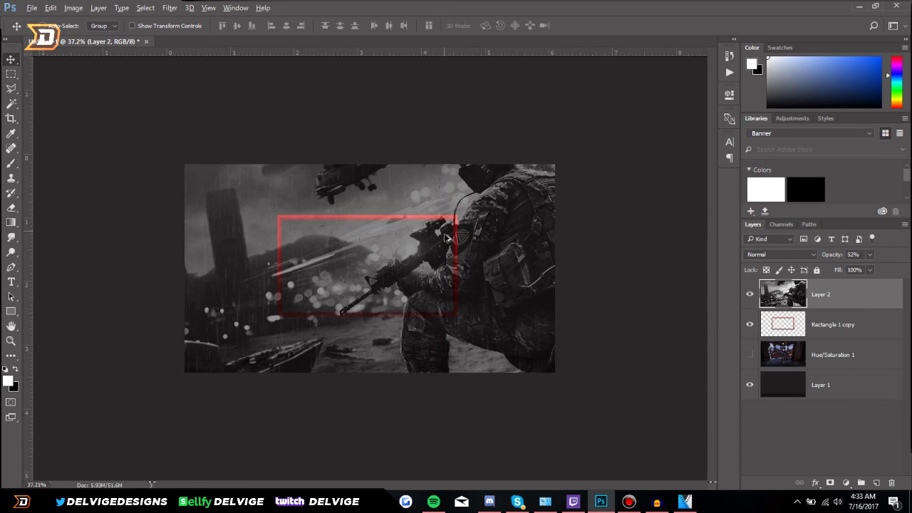
# Step: Move the photo so the soldier's torso fills the red frame
pyautogui.scroll(3, 465, 250)
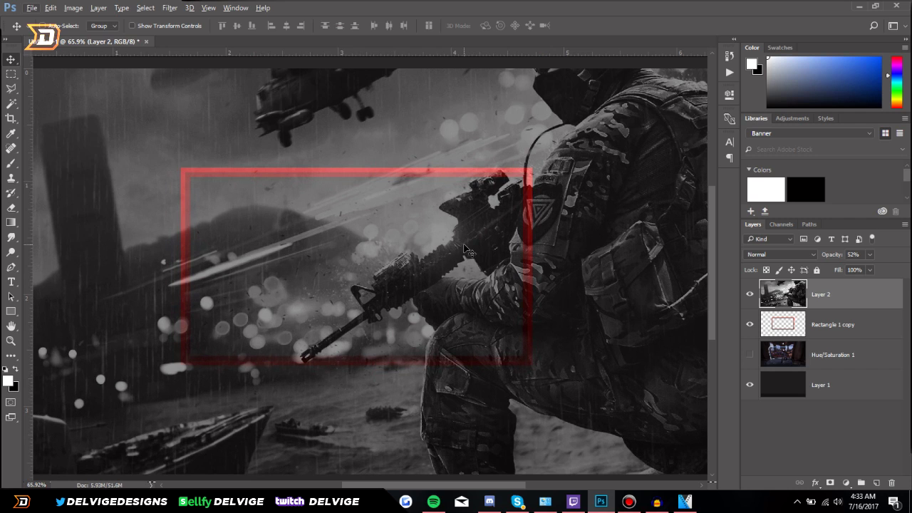
pyautogui.moveTo(568, 300); pyautogui.dragTo(282, 296)
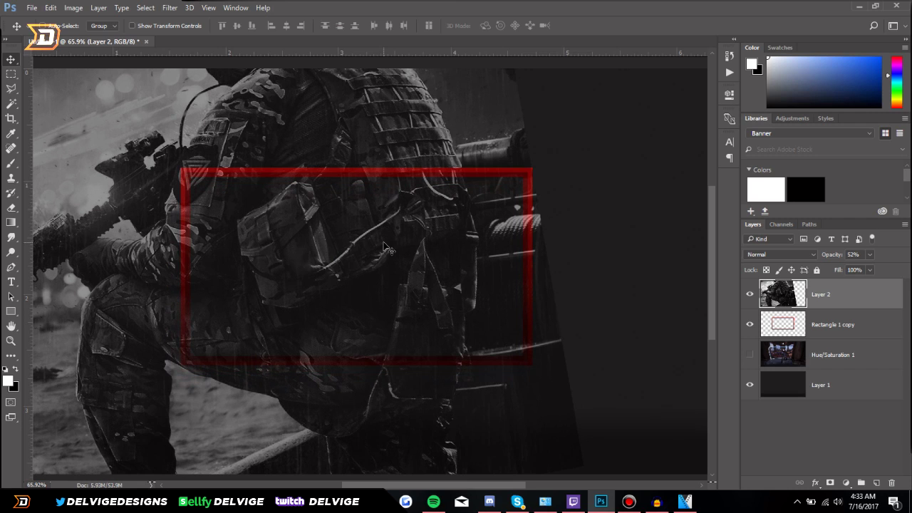
pyautogui.scroll(5, 314, 171)
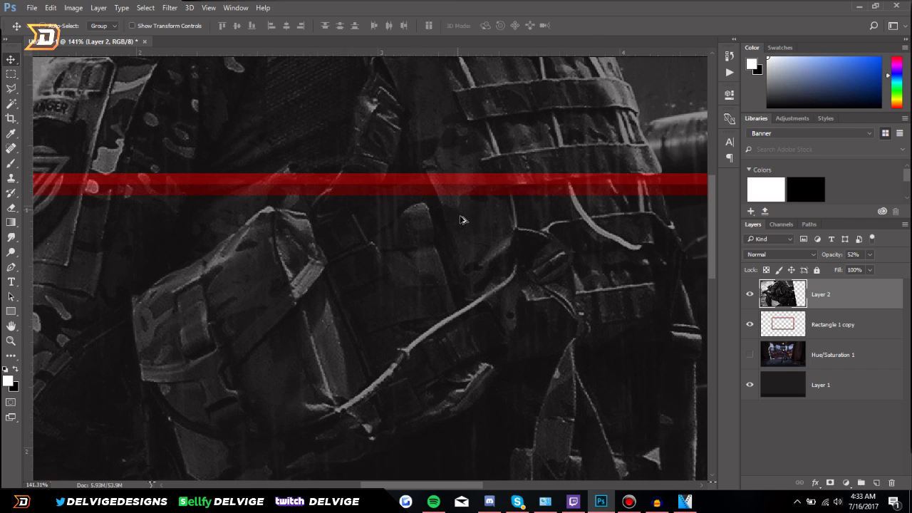
pyautogui.scroll(-5, 460, 213)
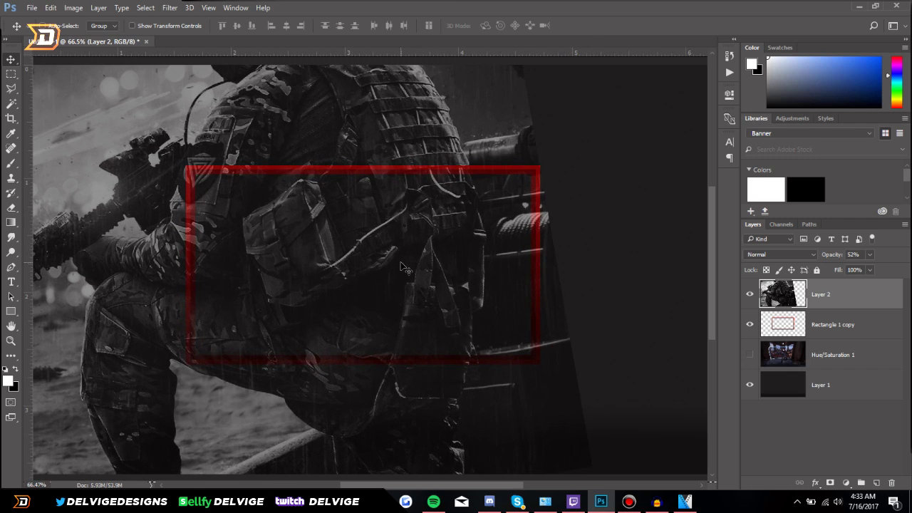
# Step: Apply a 6 px Gaussian Blur to the soldier photo
pyautogui.click(170, 7)
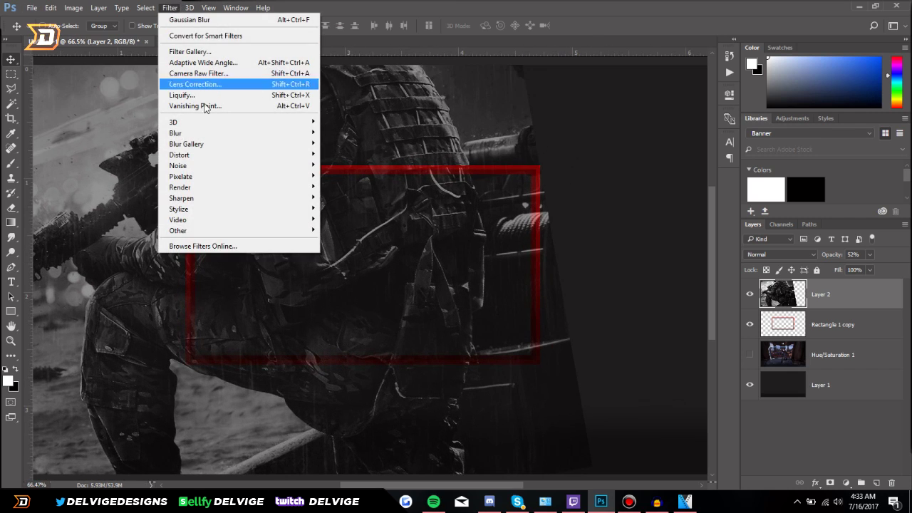
pyautogui.moveTo(211, 133)
pyautogui.click(349, 177)
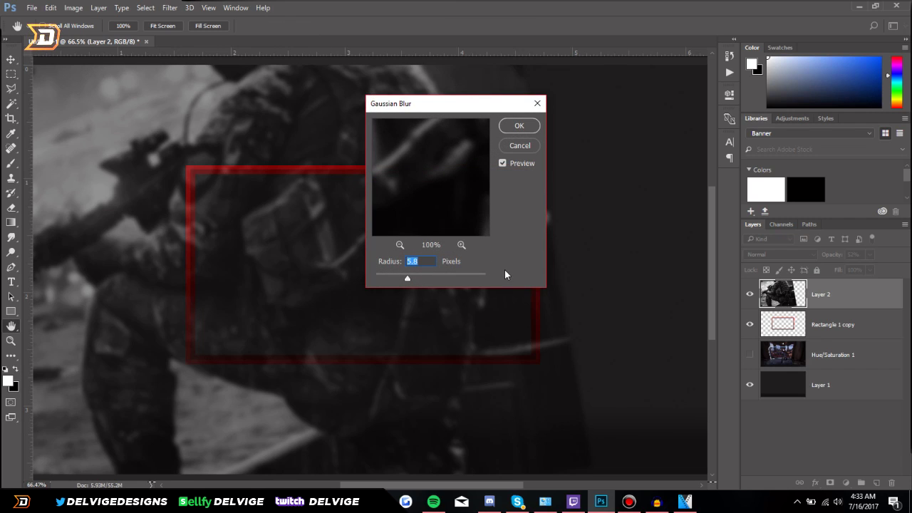
pyautogui.press('BackSpace')
pyautogui.write('6')
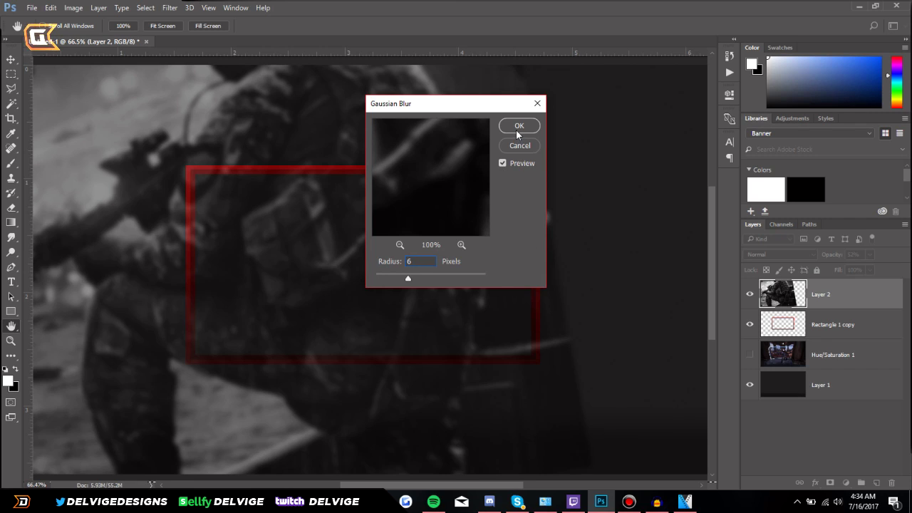
pyautogui.click(516, 130)
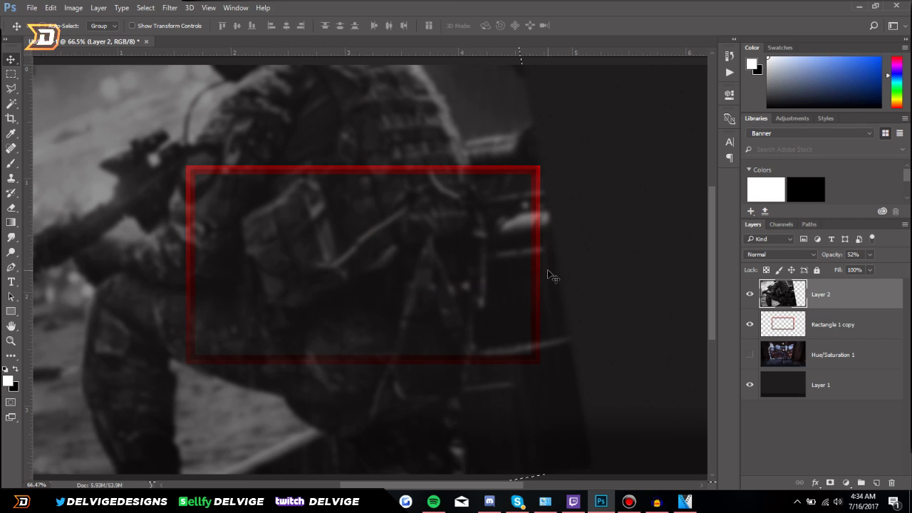
# Step: Load the red frame layer's outline as a selection
pyautogui.click(812, 332)
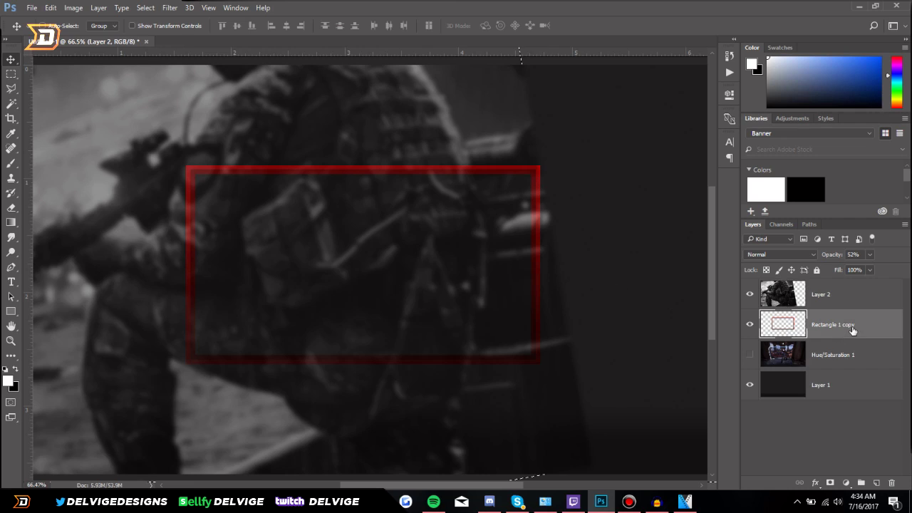
pyautogui.keyDown('ctrl'); pyautogui.click(792, 326); pyautogui.keyUp('ctrl')
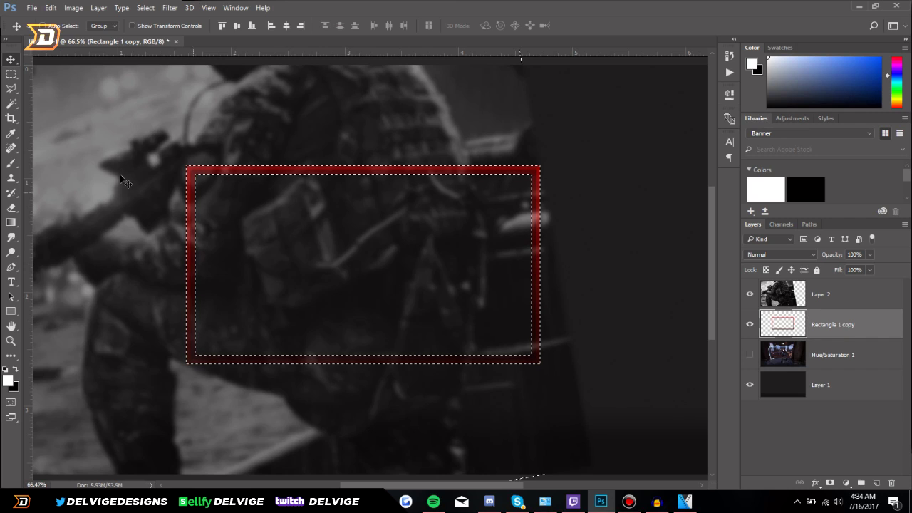
pyautogui.click(11, 75)
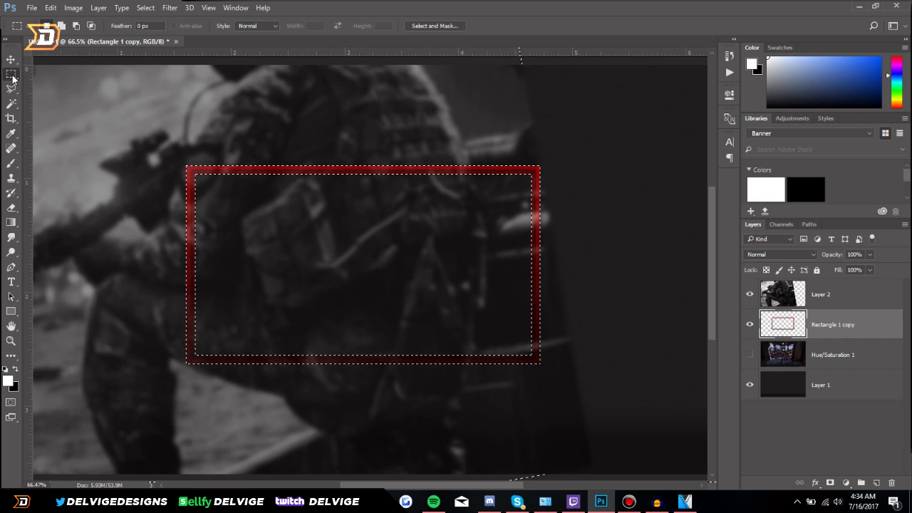
# Step: Delete Layer 2's photo outside the inverted frame selection and move Rectangle 1 copy above Layer 2
pyautogui.rightClick(334, 242)
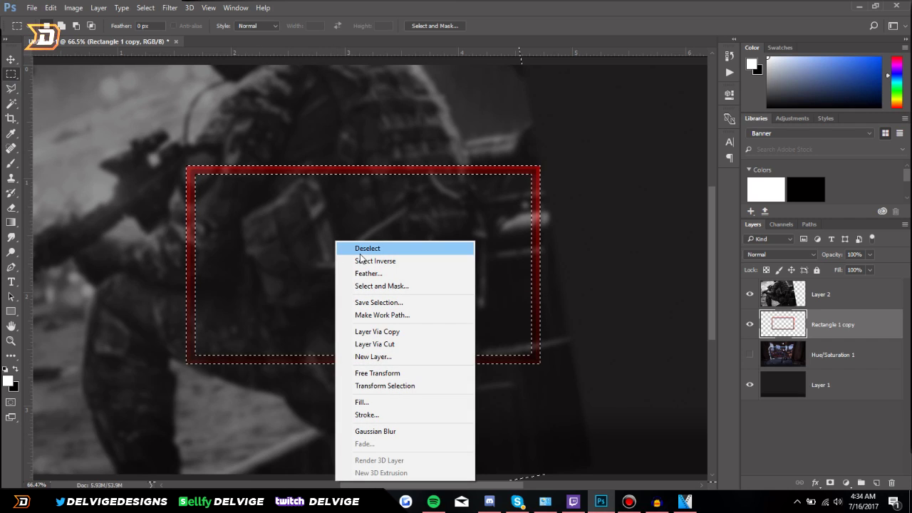
pyautogui.click(364, 261)
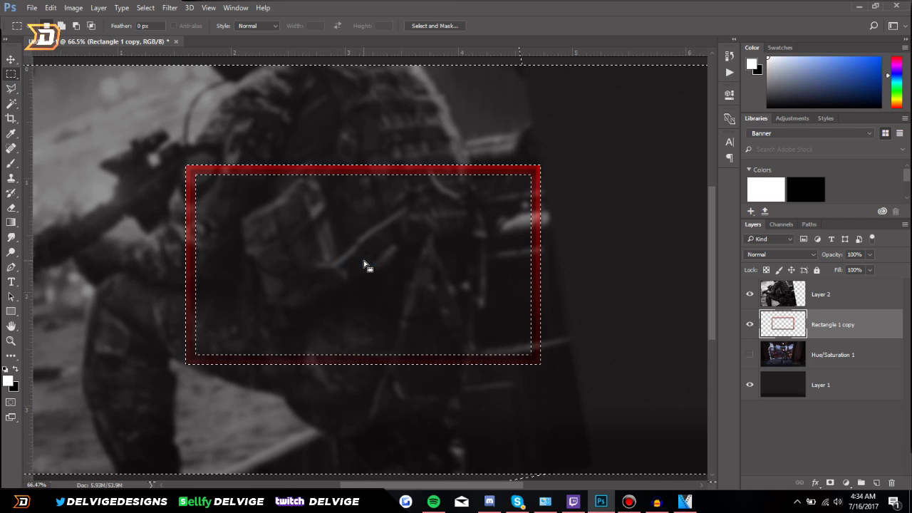
pyautogui.click(831, 300)
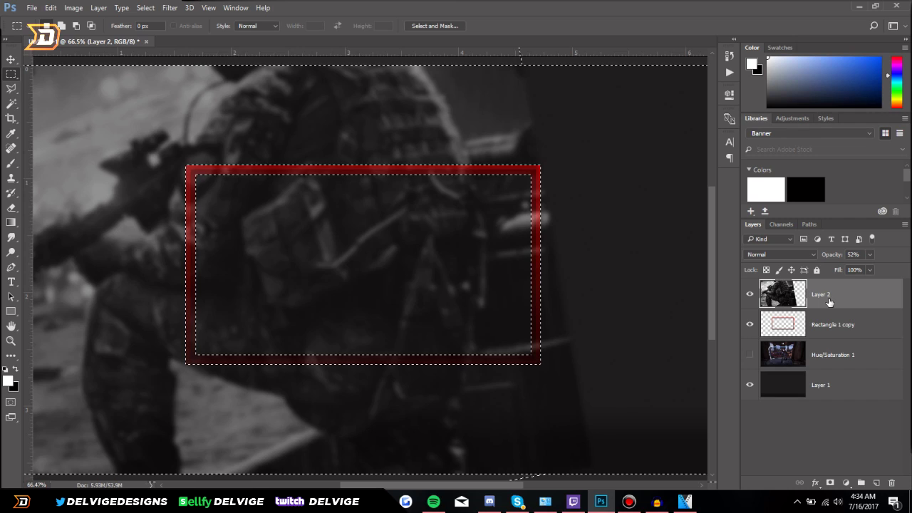
pyautogui.press('Delete')
pyautogui.hotkey('ctrl', 'd')
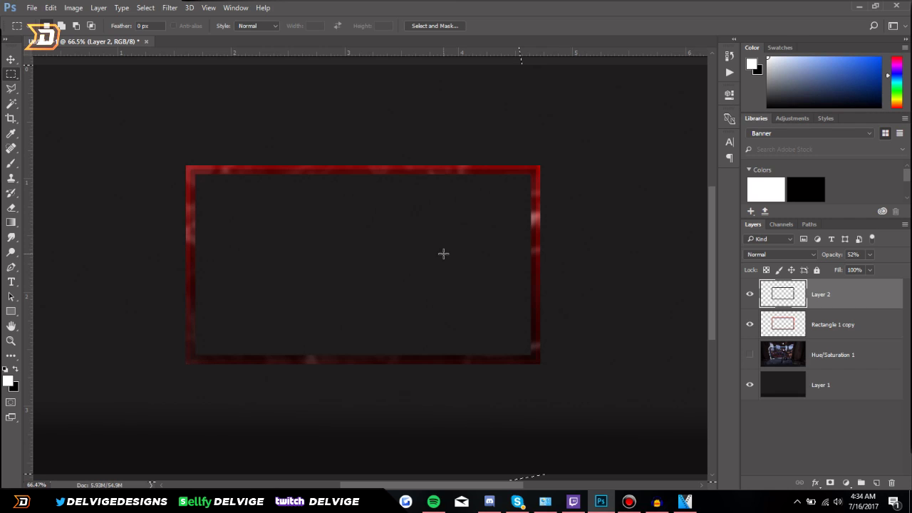
pyautogui.click(859, 328)
pyautogui.moveTo(866, 329); pyautogui.dragTo(848, 295)
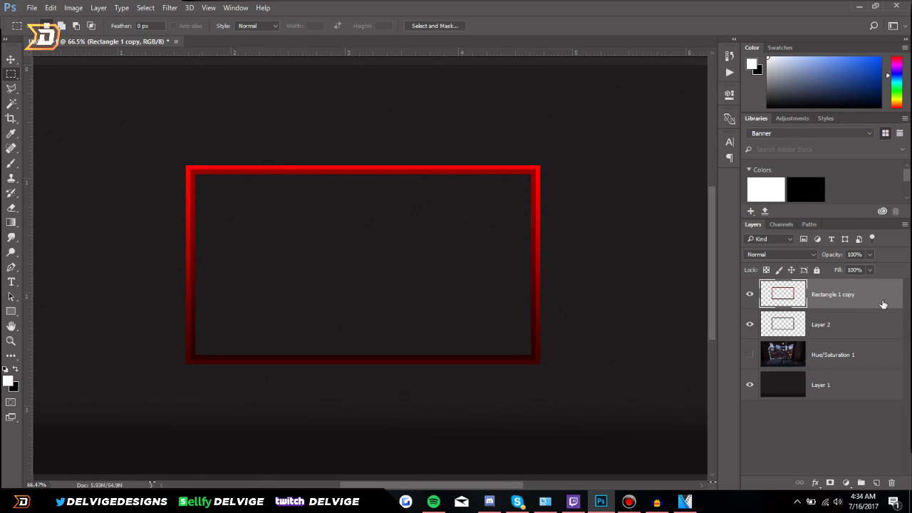
# Step: Set the Rectangle 1 copy layer's blend mode to Overlay in Blending Options
pyautogui.doubleClick(841, 296)
pyautogui.click(670, 188)
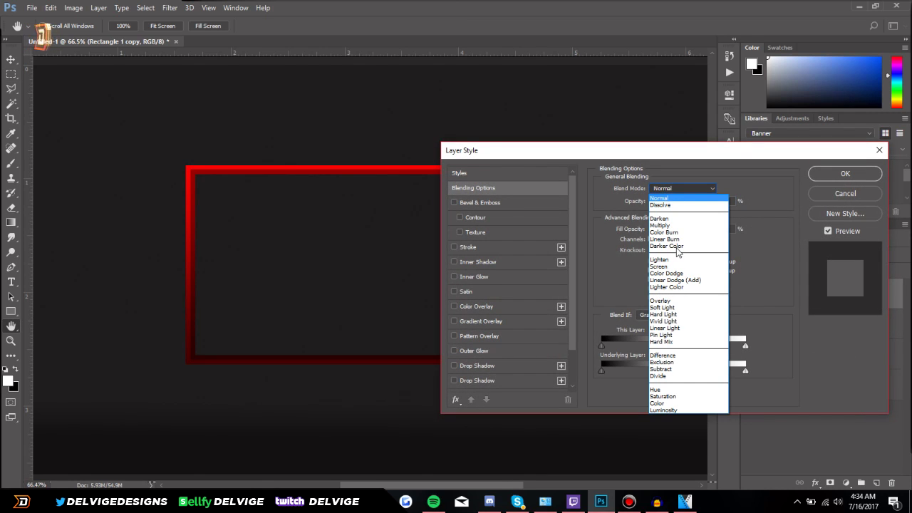
pyautogui.click(670, 302)
pyautogui.press('Return')
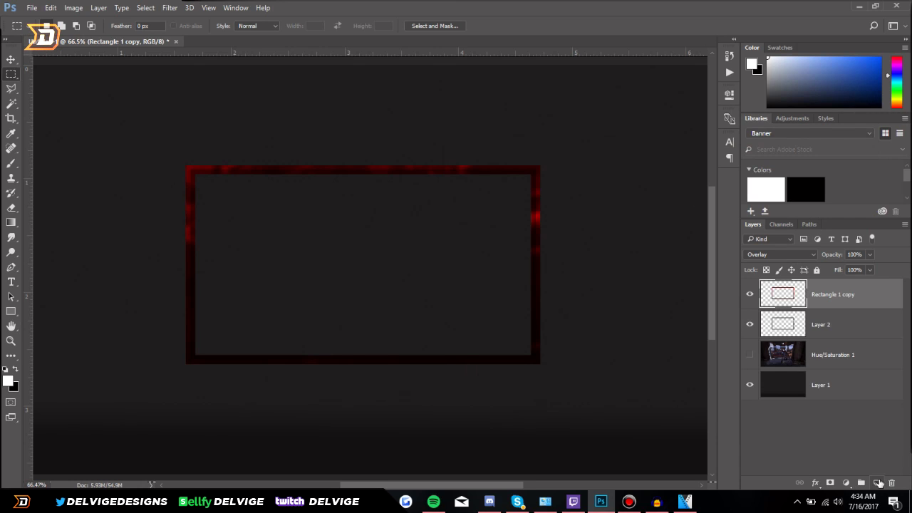
# Step: On a new layer, paint soft 500 px white inside the frame-shape selection, then deselect
pyautogui.click(877, 483)
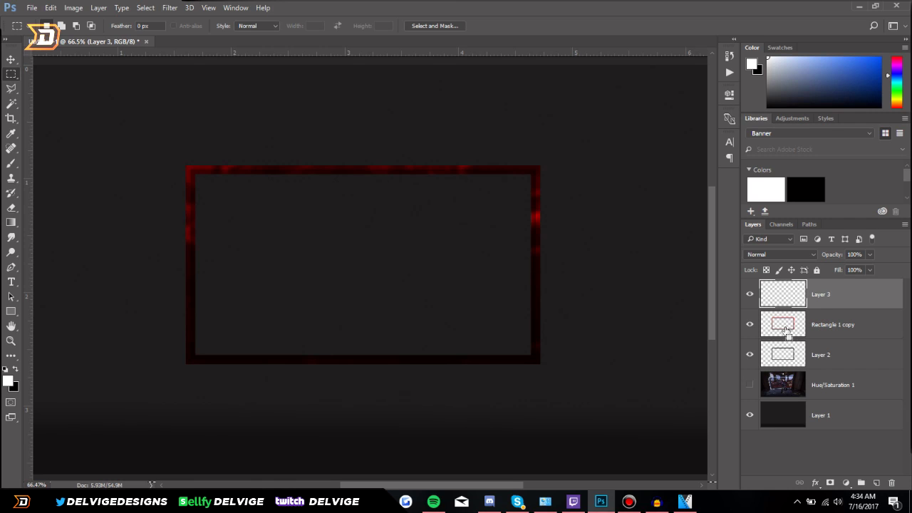
pyautogui.keyDown('ctrl'); pyautogui.click(790, 328); pyautogui.keyUp('ctrl')
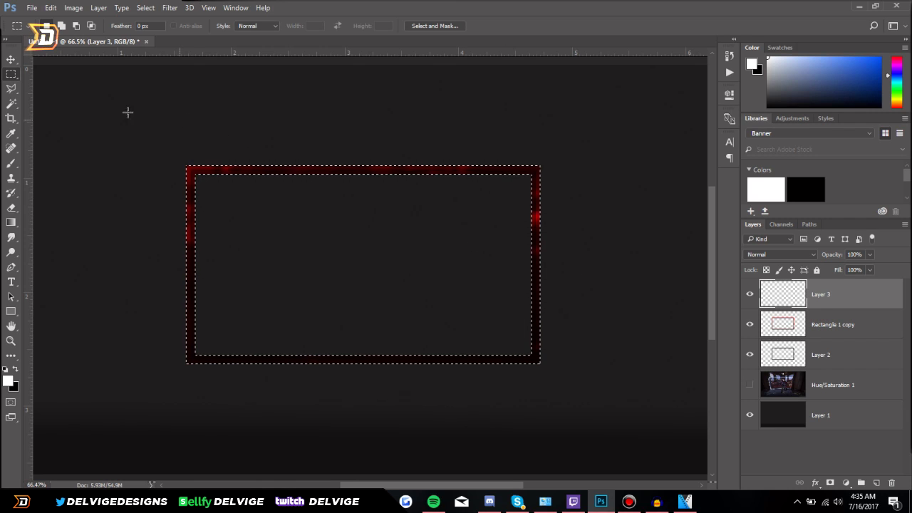
pyautogui.click(11, 163)
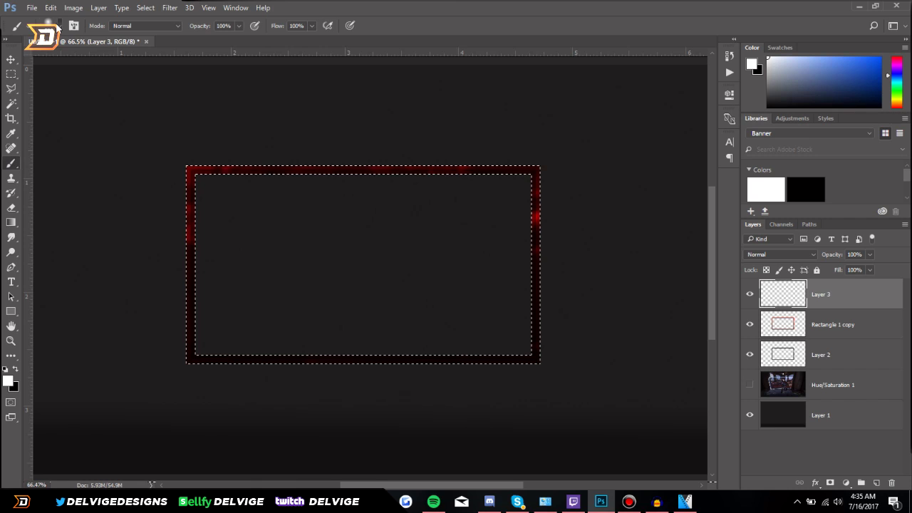
pyautogui.click(60, 27)
pyautogui.click(60, 27)
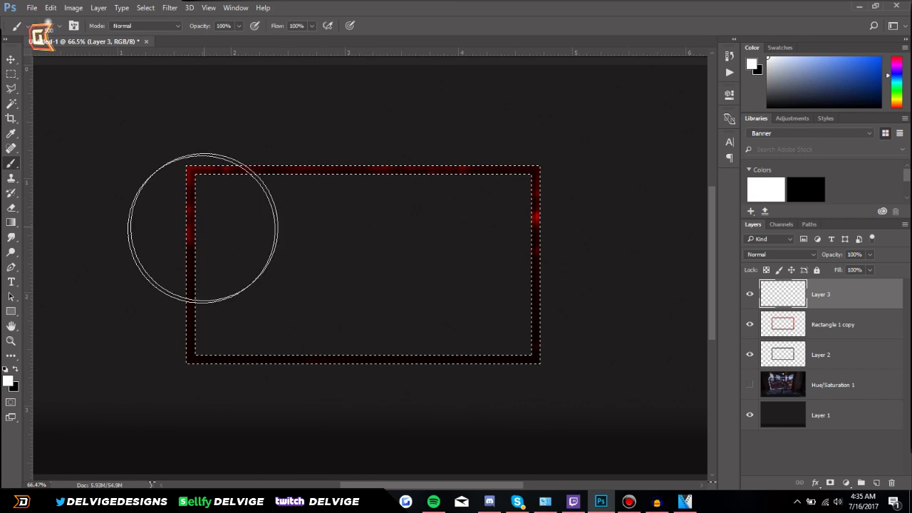
pyautogui.moveTo(179, 238)
pyautogui.mouseDown()
pyautogui.moveTo(184, 307)
pyautogui.moveTo(225, 355)
pyautogui.moveTo(375, 364)
pyautogui.moveTo(492, 341)
pyautogui.moveTo(518, 284)
pyautogui.moveTo(471, 199)
pyautogui.moveTo(332, 179)
pyautogui.moveTo(193, 193)
pyautogui.mouseUp()
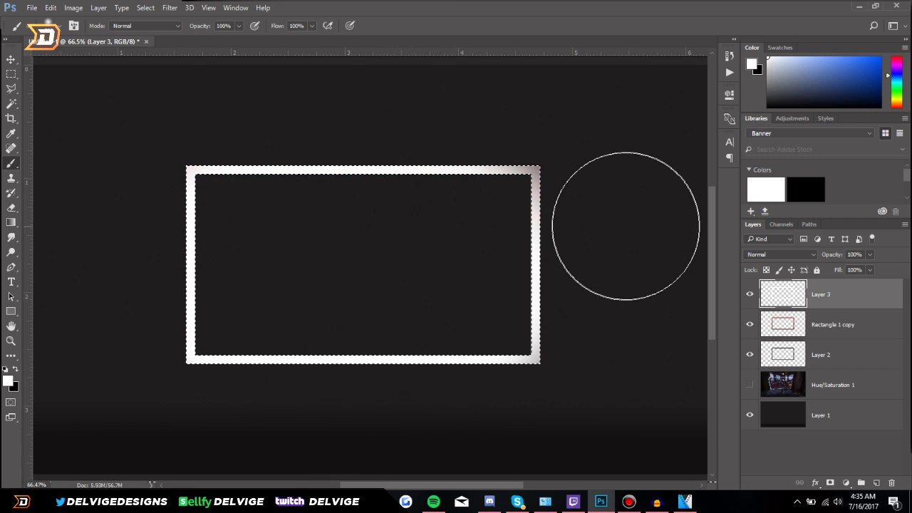
pyautogui.hotkey('ctrl', 'd')
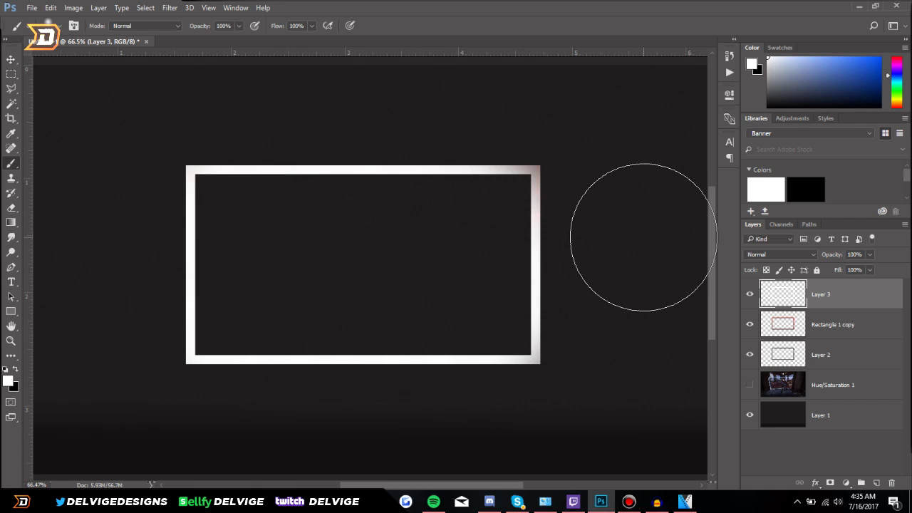
# Step: Blend Layer 3's white paint in Overlay mode after briefly trying Soft Light
pyautogui.doubleClick(877, 300)
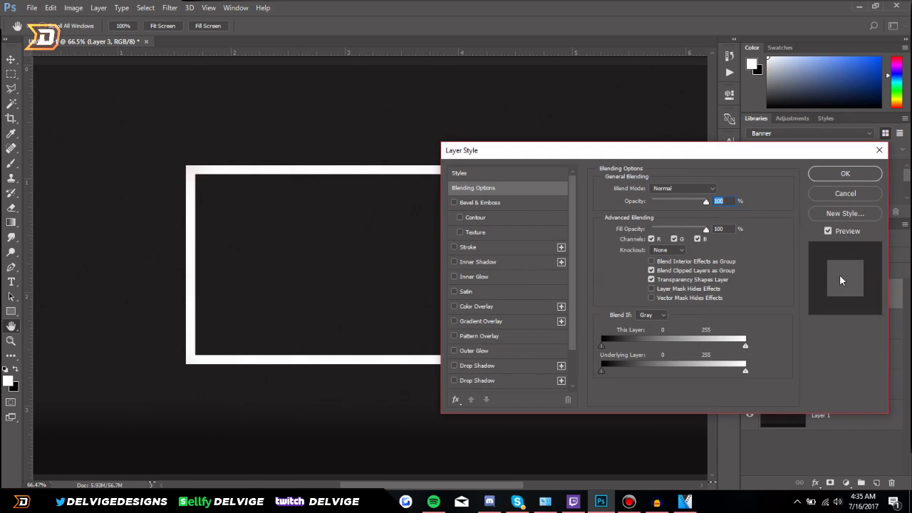
pyautogui.click(697, 189)
pyautogui.click(677, 308)
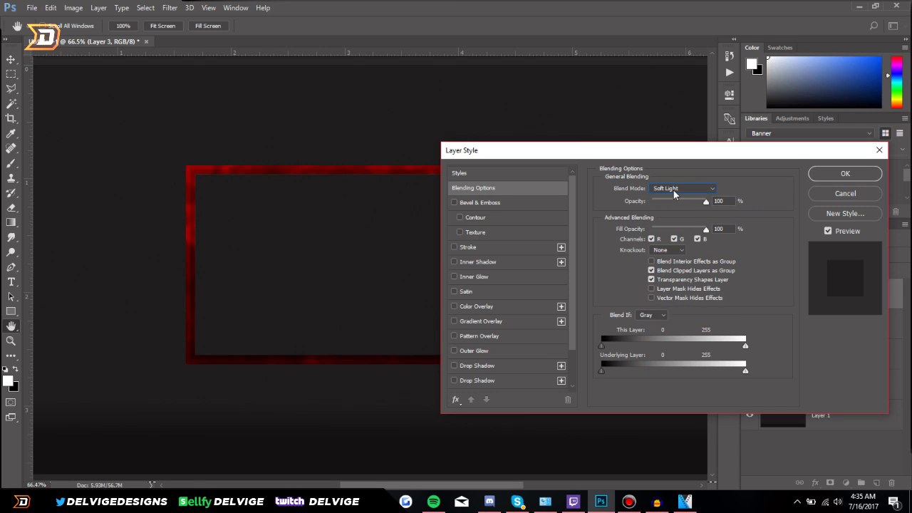
pyautogui.click(675, 191)
pyautogui.click(674, 302)
pyautogui.click(841, 175)
pyautogui.press('b')
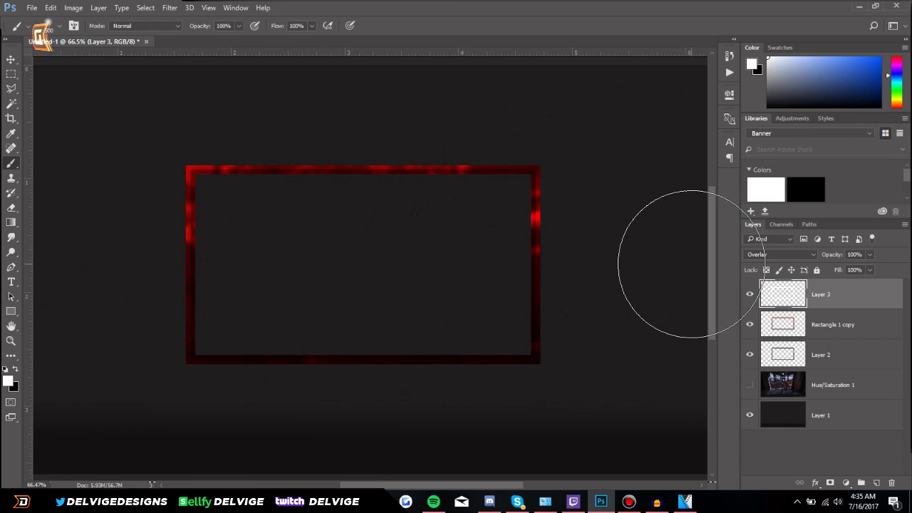
pyautogui.doubleClick(794, 356)
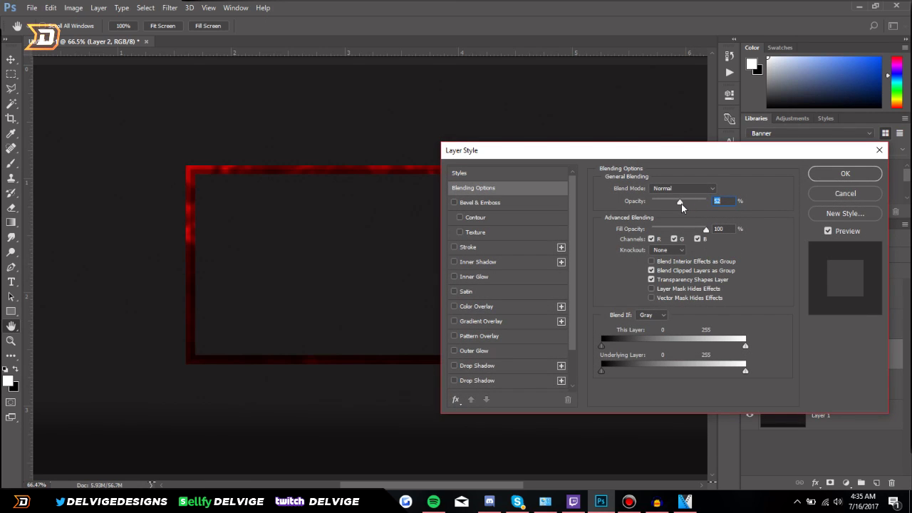
# Step: Lower Layer 2's opacity to 40% and set the Eraser to about 50% strength
pyautogui.moveTo(678, 203); pyautogui.dragTo(673, 205)
pyautogui.click(831, 175)
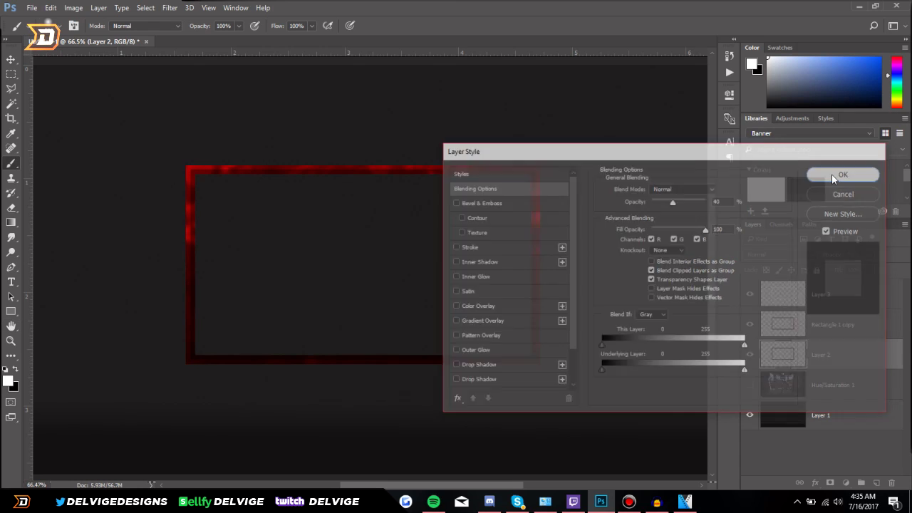
pyautogui.click(11, 208)
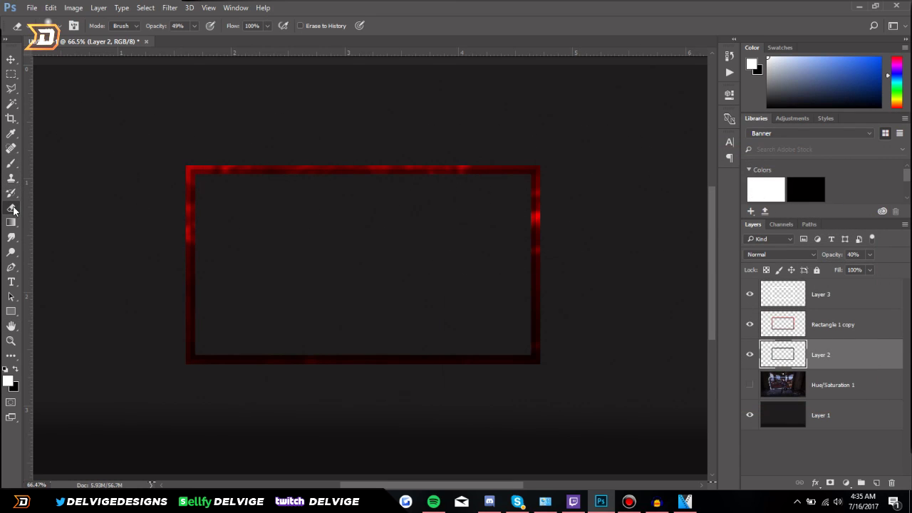
pyautogui.moveTo(192, 43); pyautogui.dragTo(192, 42)
# Step: Fade Layer 2's texture along the left, top and right frame bars, then add Layer 4
pyautogui.scroll(3, 186, 219)
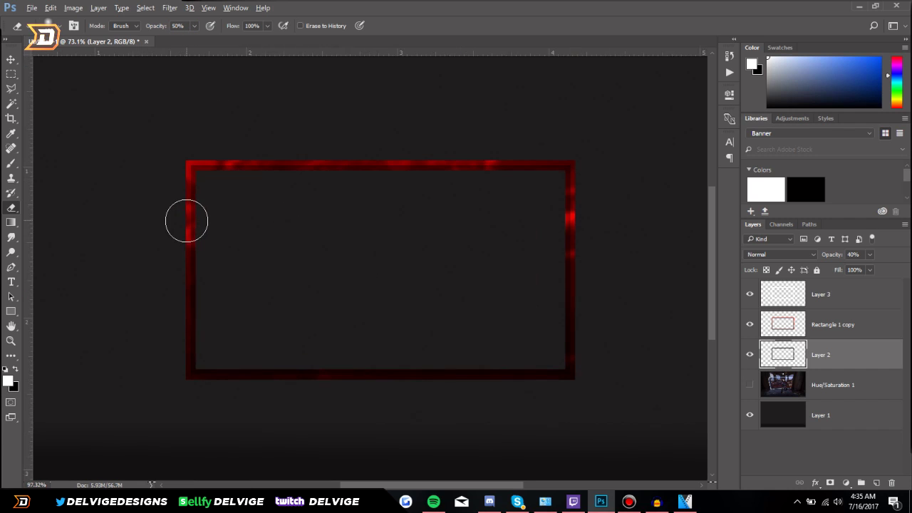
pyautogui.moveTo(196, 249)
pyautogui.mouseDown()
pyautogui.moveTo(192, 162)
pyautogui.moveTo(243, 145)
pyautogui.moveTo(419, 164)
pyautogui.moveTo(590, 150)
pyautogui.mouseUp()
pyautogui.scroll(-3, 509, 247)
pyautogui.scroll(5, 563, 236)
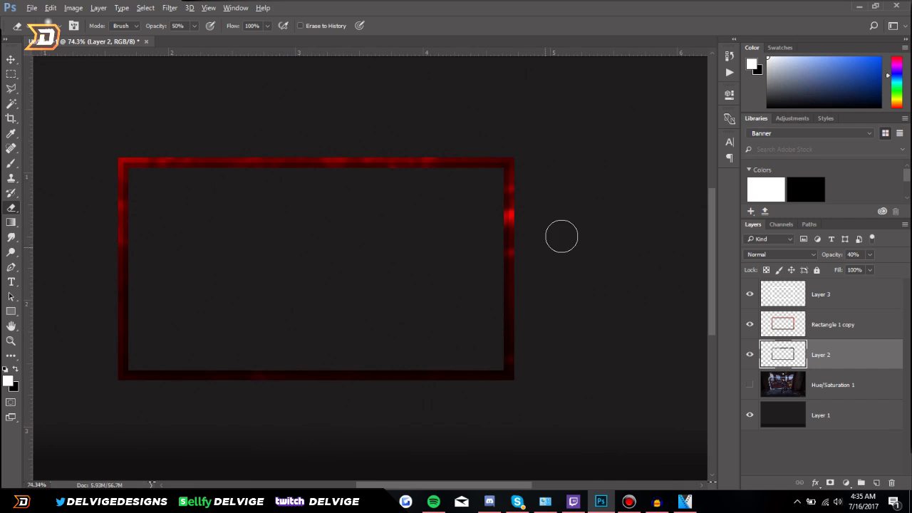
pyautogui.moveTo(478, 216)
pyautogui.mouseDown()
pyautogui.moveTo(475, 175)
pyautogui.moveTo(481, 280)
pyautogui.mouseUp()
pyautogui.scroll(-3, 470, 306)
pyautogui.scroll(2, 425, 169)
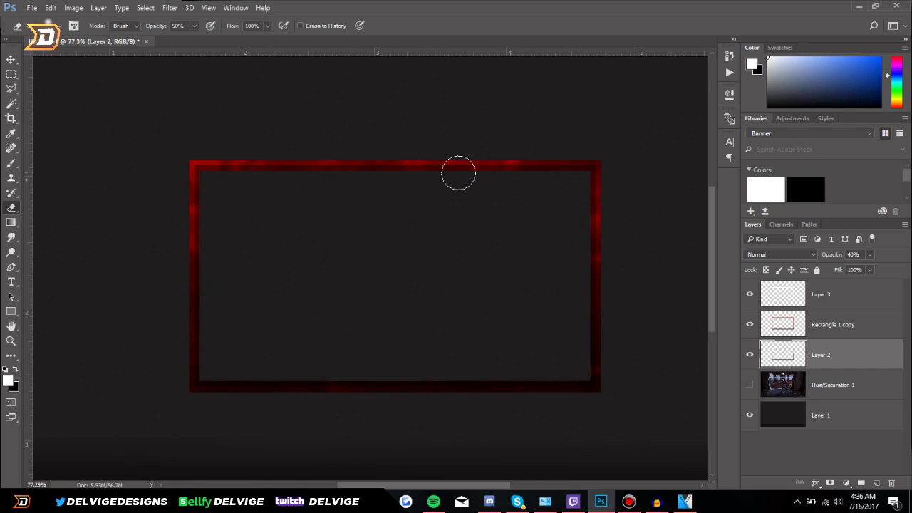
pyautogui.scroll(-1, 302, 212)
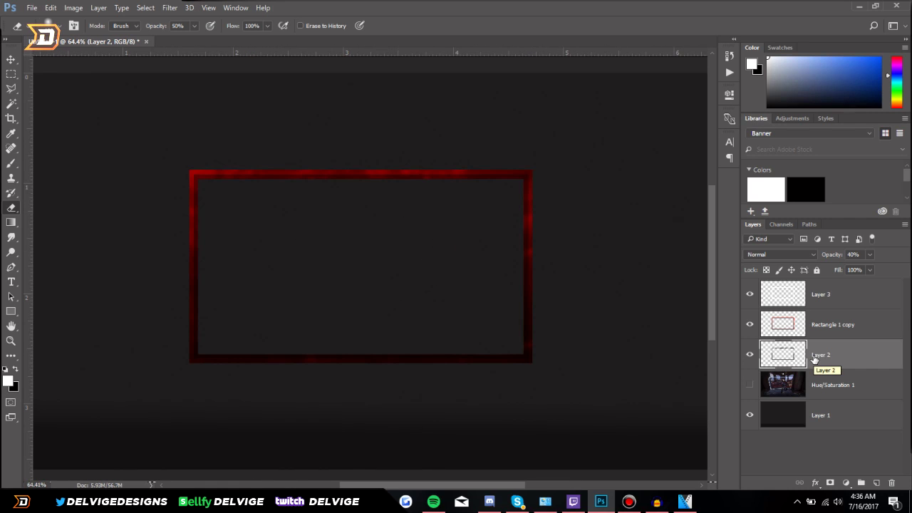
pyautogui.click(877, 483)
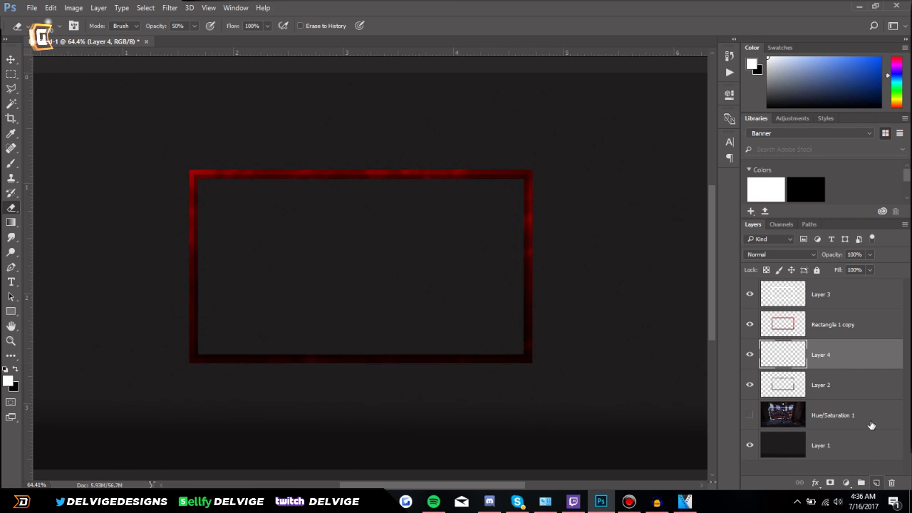
# Step: Move Layer 4 below Layer 2 and fill the frame shape on it with a bottom-to-top gradient
pyautogui.moveTo(829, 362); pyautogui.dragTo(834, 394)
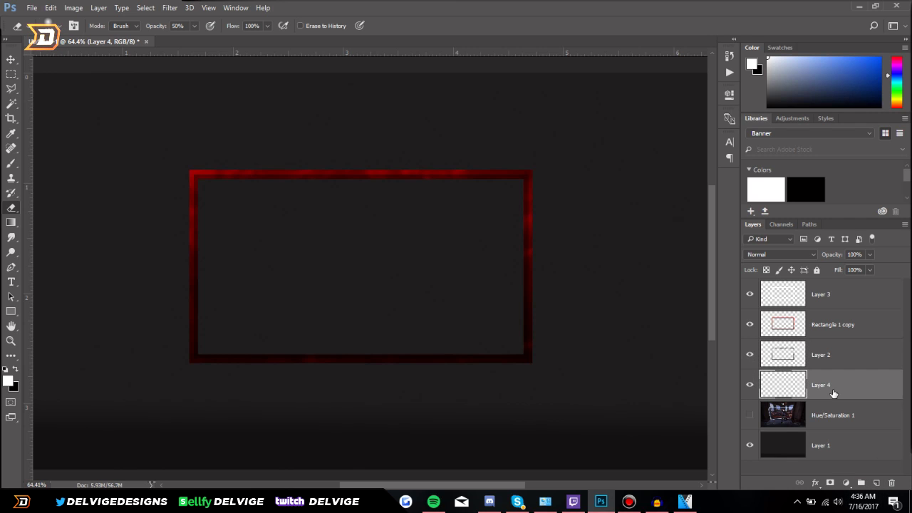
pyautogui.click(817, 327)
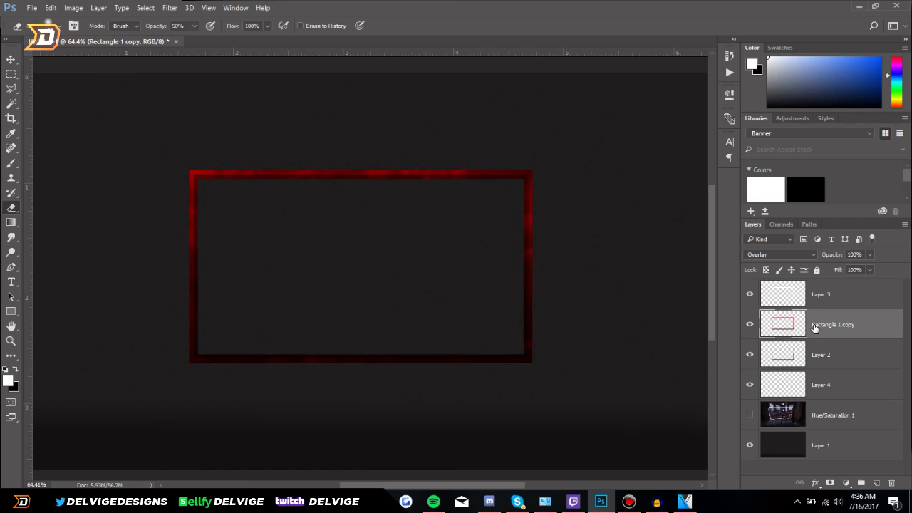
pyautogui.keyDown('ctrl'); pyautogui.click(786, 325); pyautogui.keyUp('ctrl')
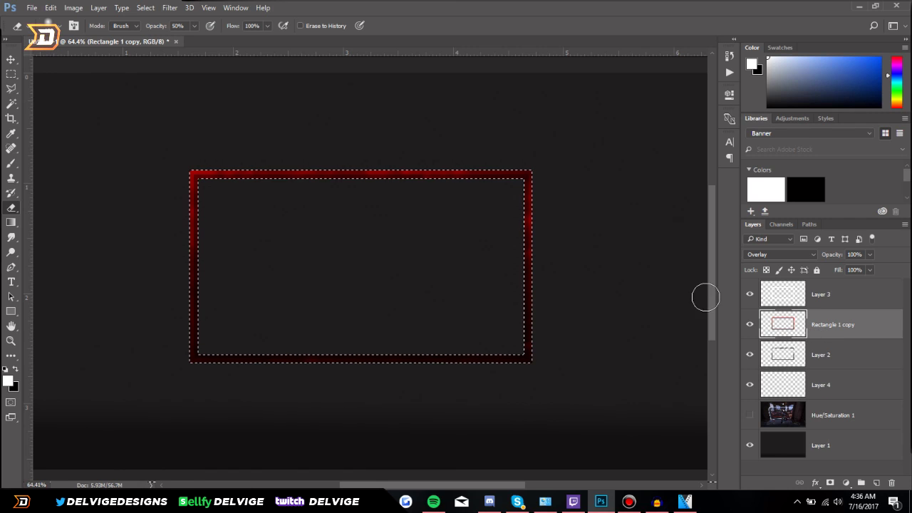
pyautogui.click(847, 392)
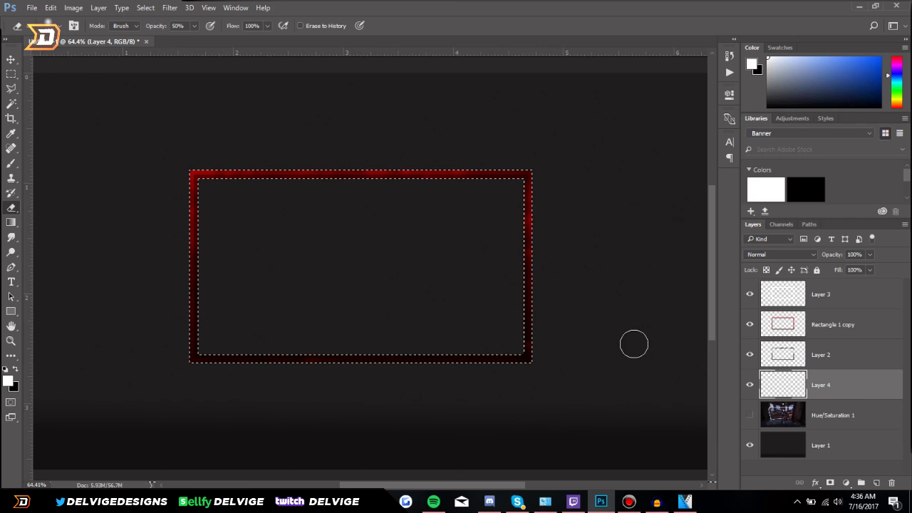
pyautogui.click(10, 223)
pyautogui.moveTo(389, 405); pyautogui.dragTo(379, 183)
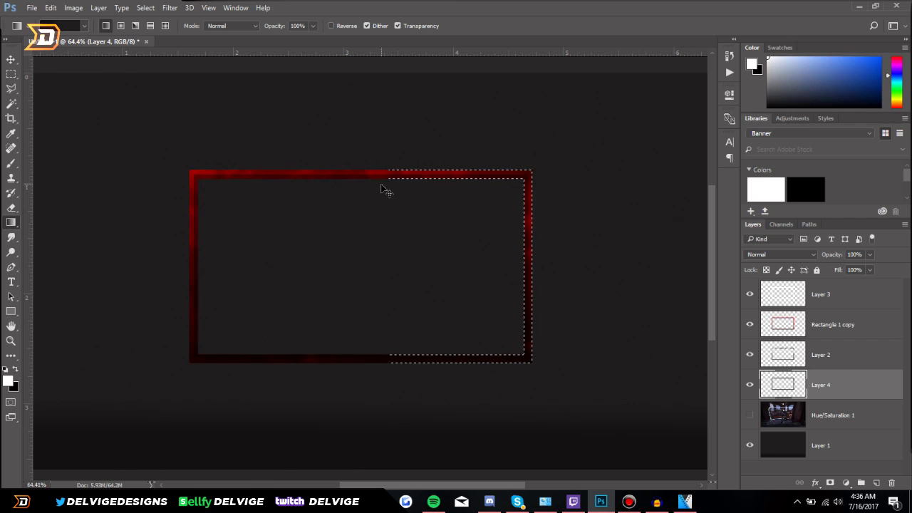
# Step: Select Layer 3 through Layer 4 and merge the four frame layers into one
pyautogui.click(843, 304)
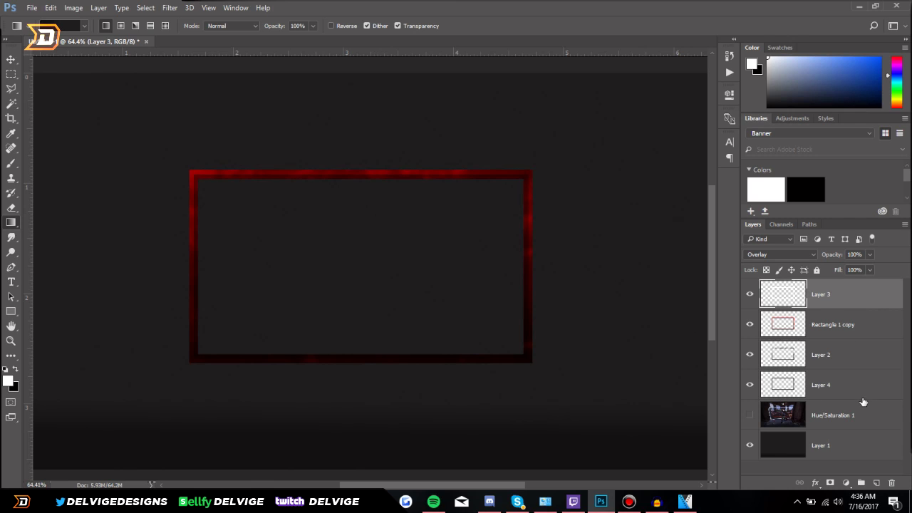
pyautogui.keyDown('shift'); pyautogui.click(855, 385); pyautogui.keyUp('shift')
pyautogui.rightClick(856, 385)
pyautogui.click(888, 295)
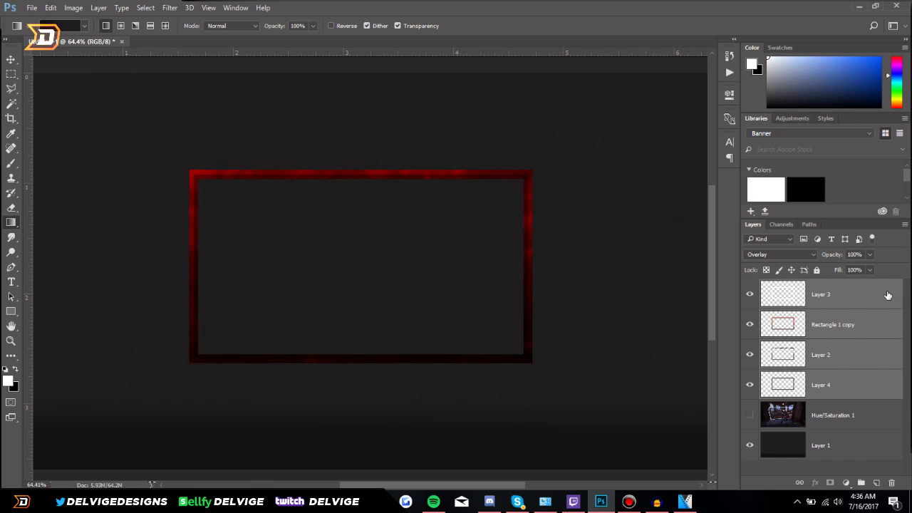
pyautogui.click(881, 305)
pyautogui.keyDown('shift'); pyautogui.click(852, 393); pyautogui.keyUp('shift')
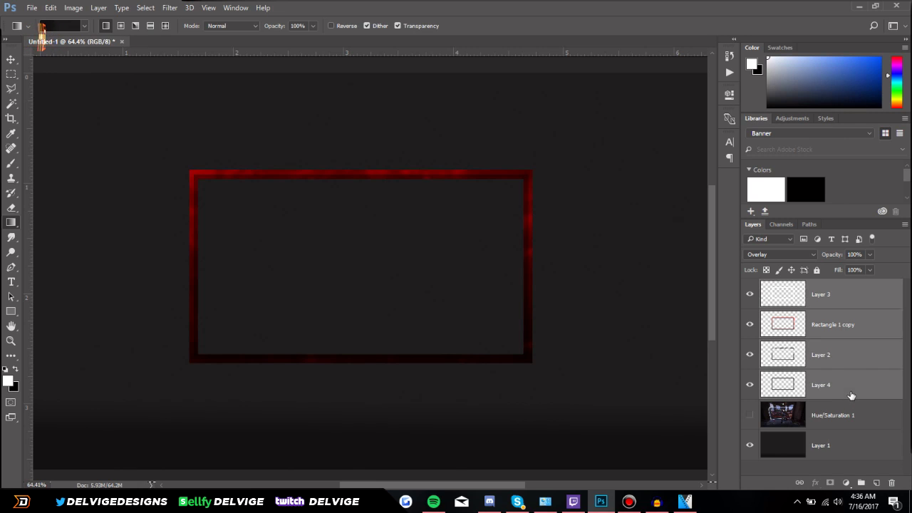
pyautogui.rightClick(856, 391)
pyautogui.click(670, 388)
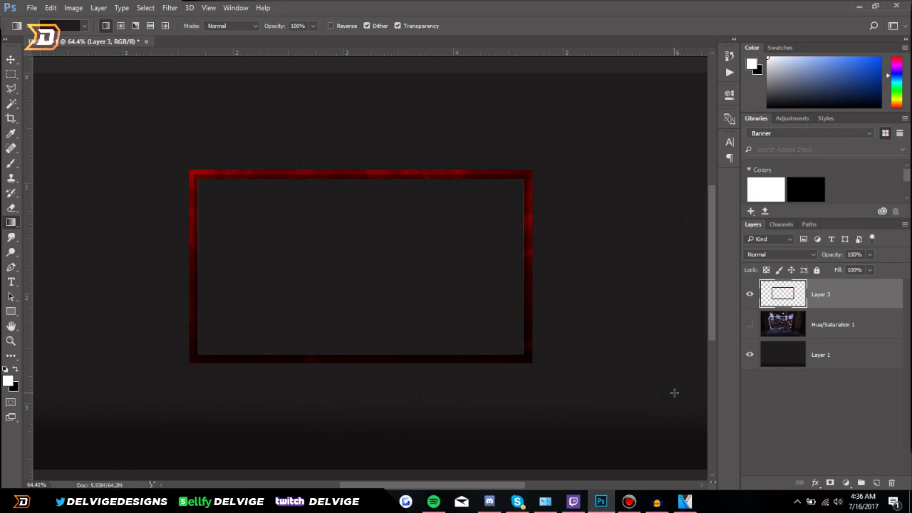
pyautogui.scroll(-3, 313, 263)
# Step: Give the merged frame layer a Bevel & Emboss with depth 74
pyautogui.scroll(4, 285, 265)
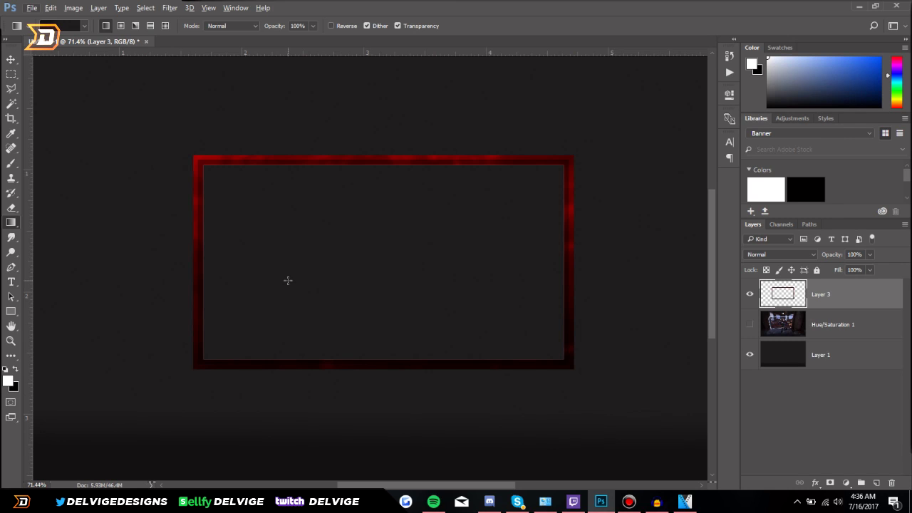
pyautogui.doubleClick(862, 303)
pyautogui.click(454, 202)
pyautogui.moveTo(652, 215); pyautogui.dragTo(651, 216)
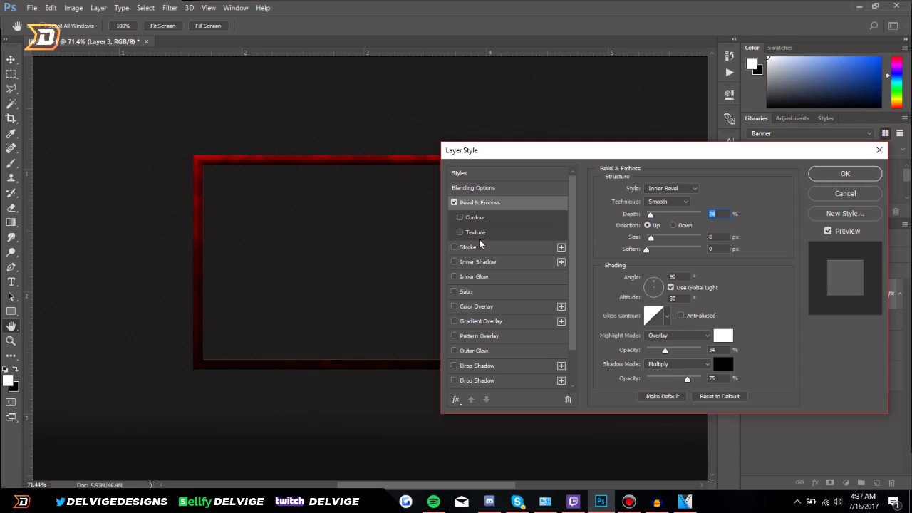
# Step: Add Inner Glow, Inner Shadow and an Overlay-mode Gradient Overlay at 47% opacity, then apply
pyautogui.click(454, 277)
pyautogui.click(472, 276)
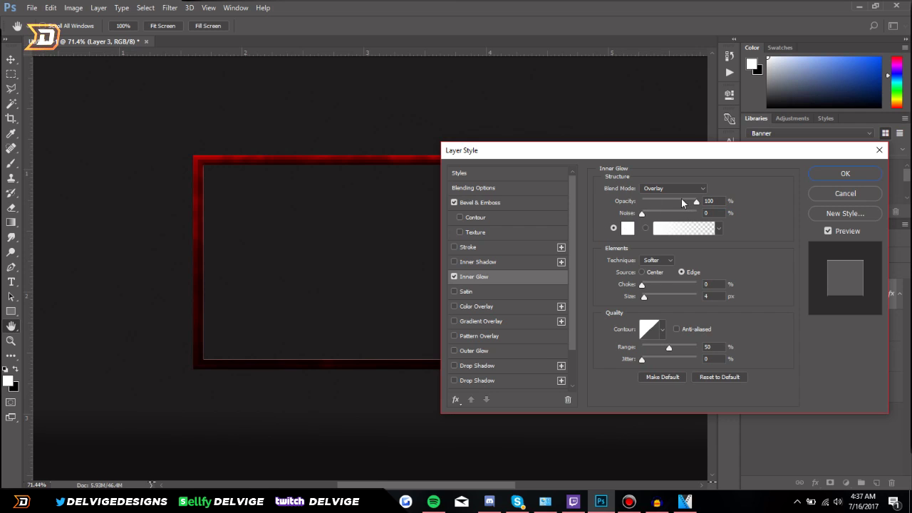
pyautogui.click(478, 262)
pyautogui.click(481, 320)
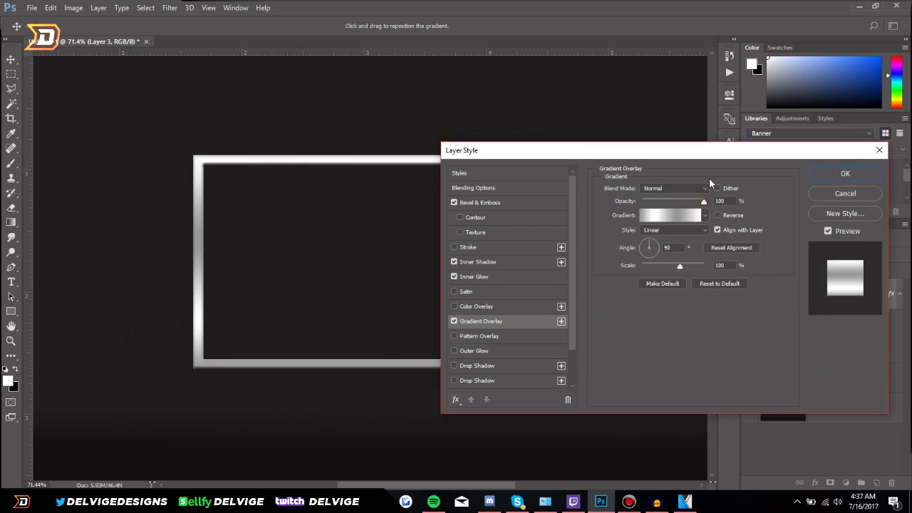
pyautogui.click(674, 188)
pyautogui.click(674, 298)
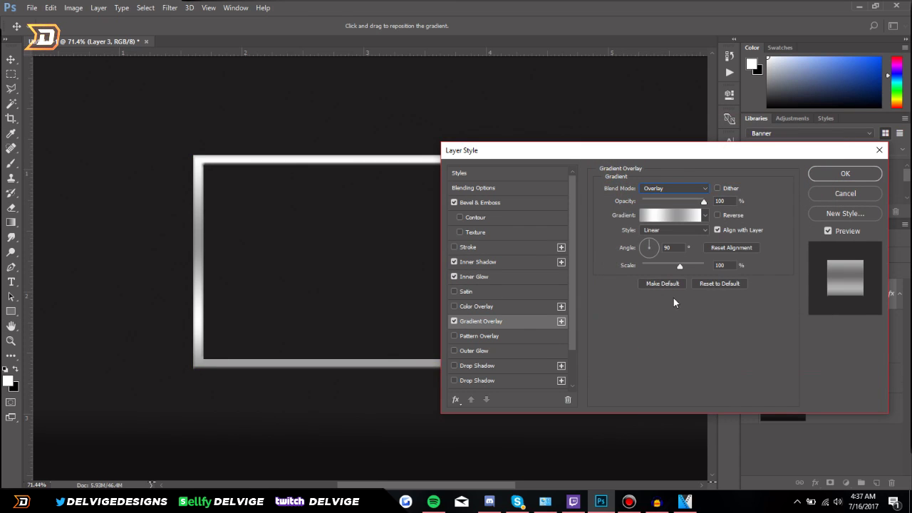
pyautogui.moveTo(705, 201); pyautogui.dragTo(671, 204)
pyautogui.click(825, 177)
pyautogui.scroll(1, 246, 193)
pyautogui.scroll(-1, 269, 197)
pyautogui.scroll(2, 73, 154)
# Step: Add a new empty layer above the frame for the tab
pyautogui.press('j')
pyautogui.press('[')
pyautogui.press('[')
pyautogui.press('[')
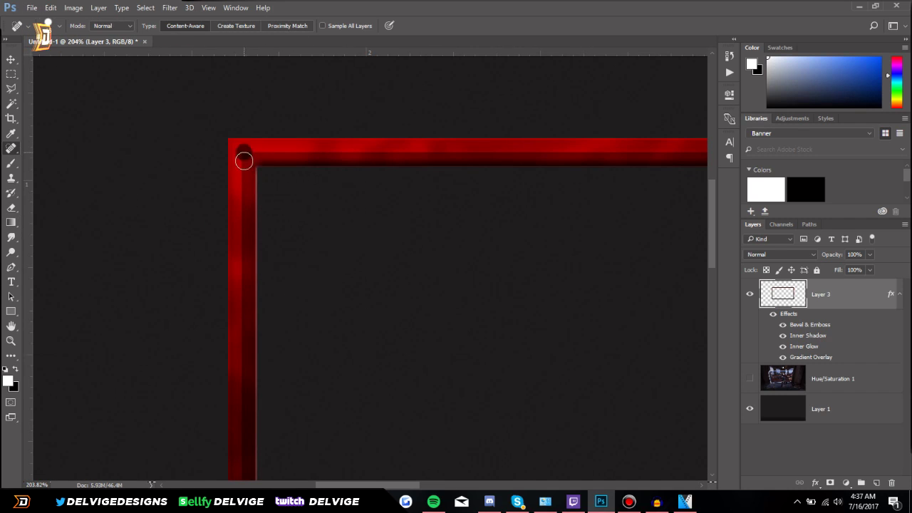
pyautogui.scroll(-2, 354, 257)
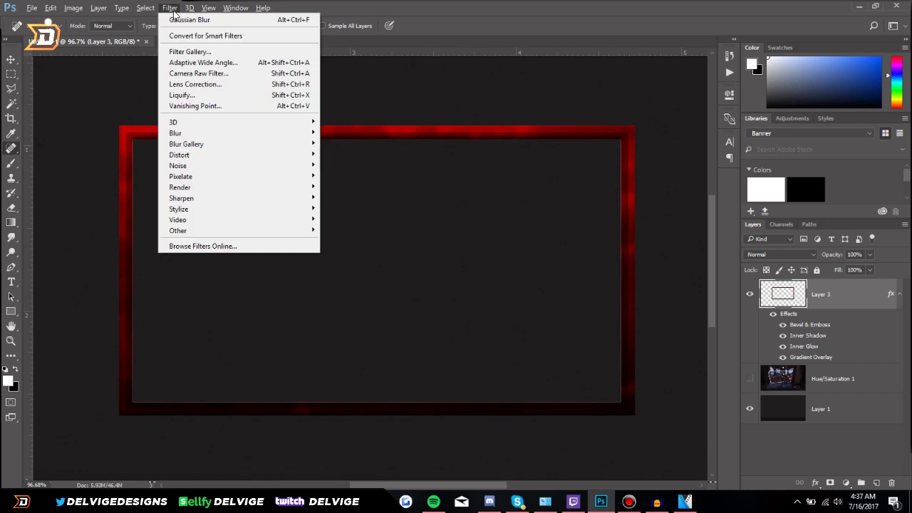
pyautogui.scroll(-2, 415, 295)
pyautogui.scroll(1, 348, 293)
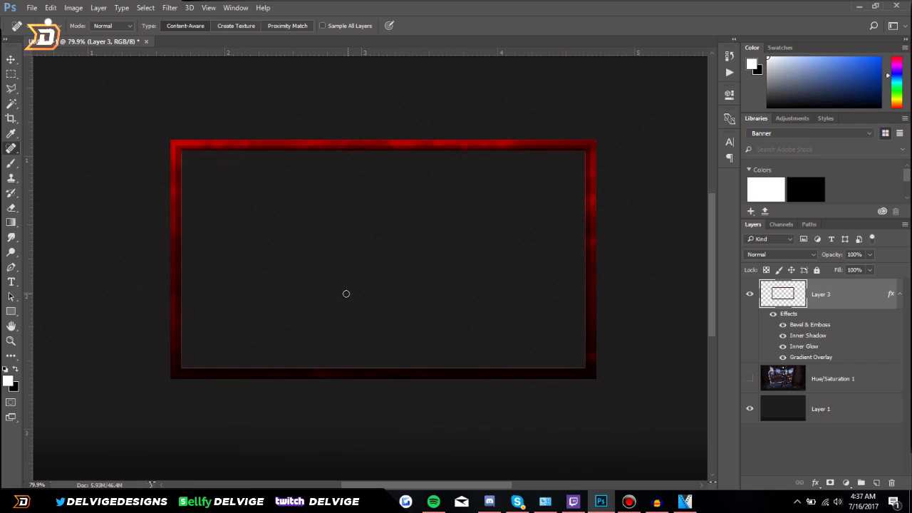
pyautogui.press('u')
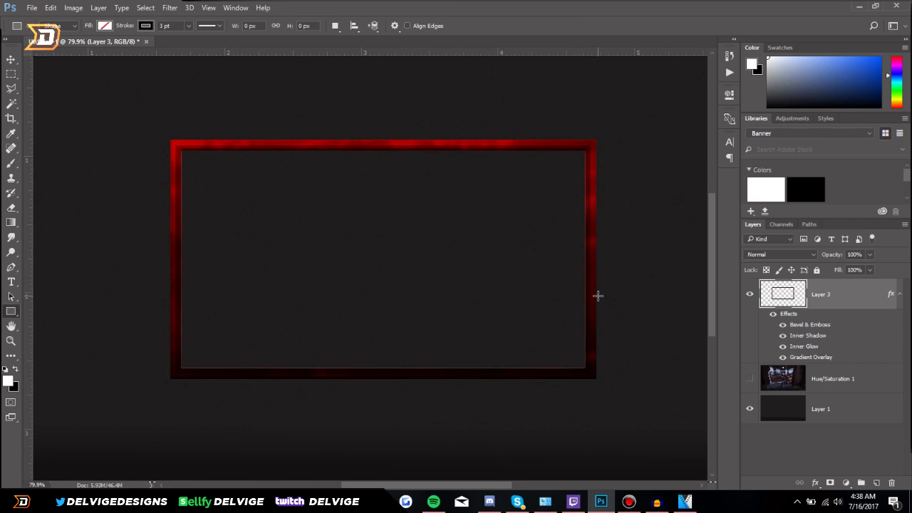
pyautogui.click(876, 483)
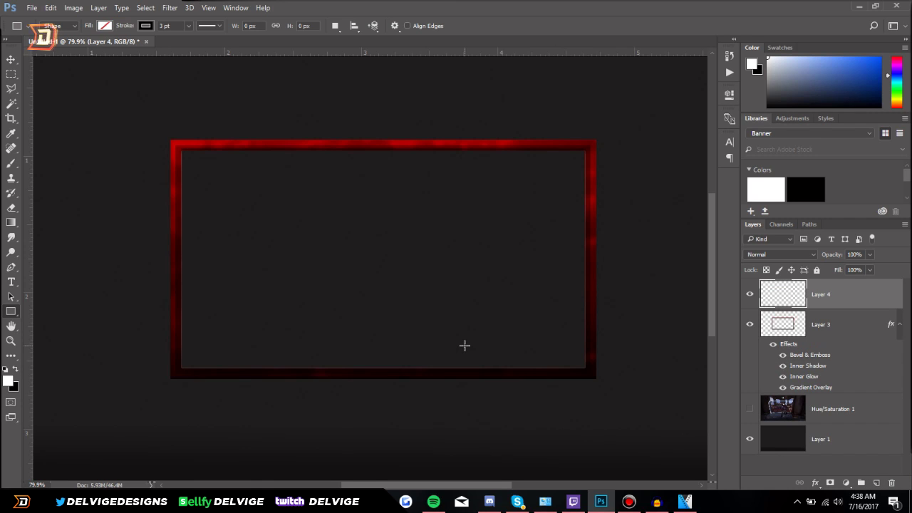
# Step: Draw a closed half-tab path with an angled corner using the Pen tool
pyautogui.click(11, 269)
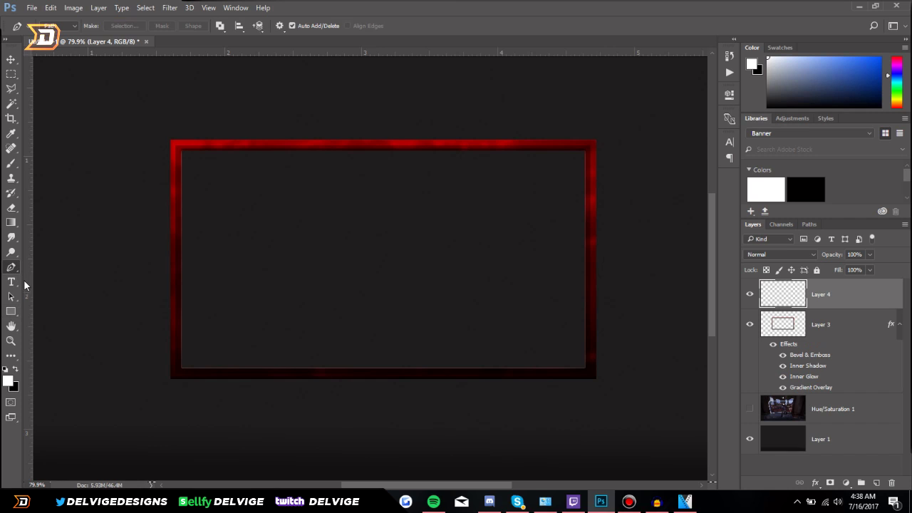
pyautogui.scroll(2, 269, 316)
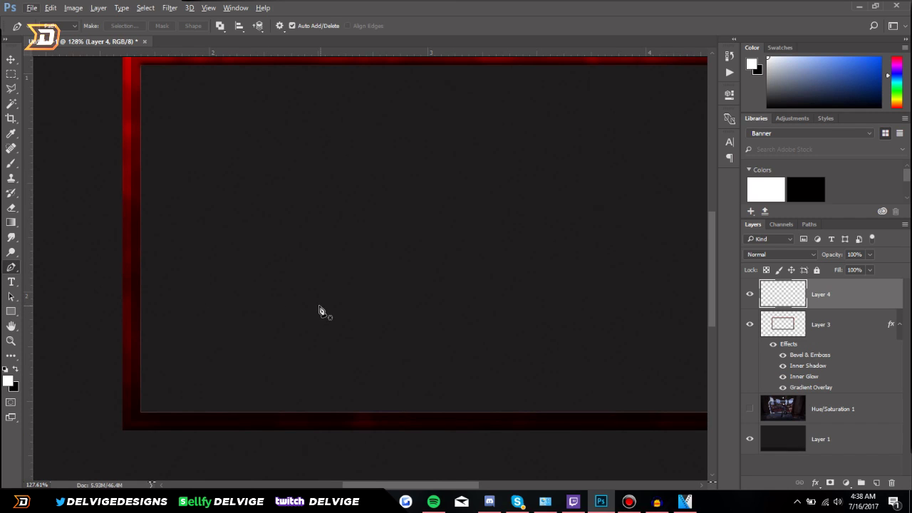
pyautogui.click(445, 245)
pyautogui.click(238, 245)
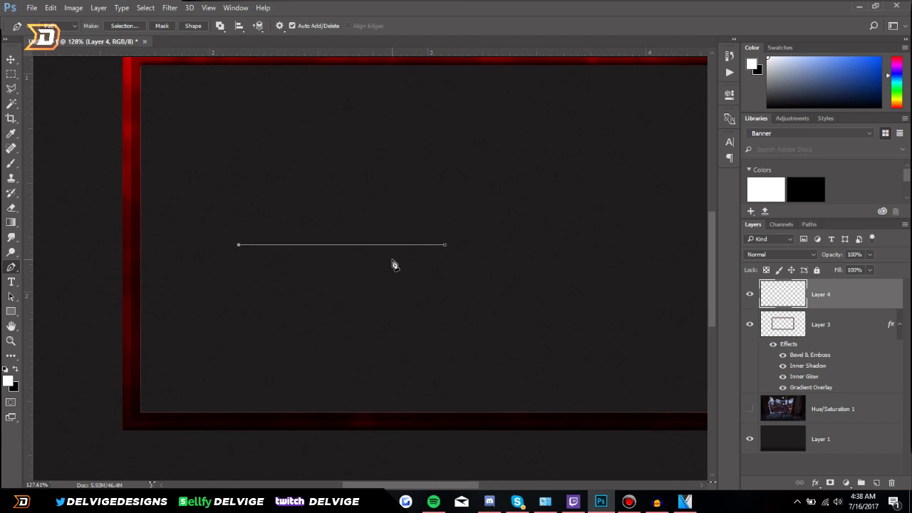
pyautogui.scroll(3, 219, 266)
pyautogui.click(228, 246)
pyautogui.click(228, 301)
pyautogui.click(623, 302)
pyautogui.click(620, 217)
# Step: Fill the half-tab path with white
pyautogui.rightClick(624, 221)
pyautogui.click(616, 267)
pyautogui.click(535, 136)
pyautogui.rightClick(507, 215)
pyautogui.click(541, 222)
# Step: Duplicate the white half-tab and flip the copy horizontally
pyautogui.hotkey('ctrl', 'j')
pyautogui.scroll(-2, 587, 292)
pyautogui.hotkey('ctrl', 't')
pyautogui.rightClick(429, 285)
pyautogui.click(463, 292)
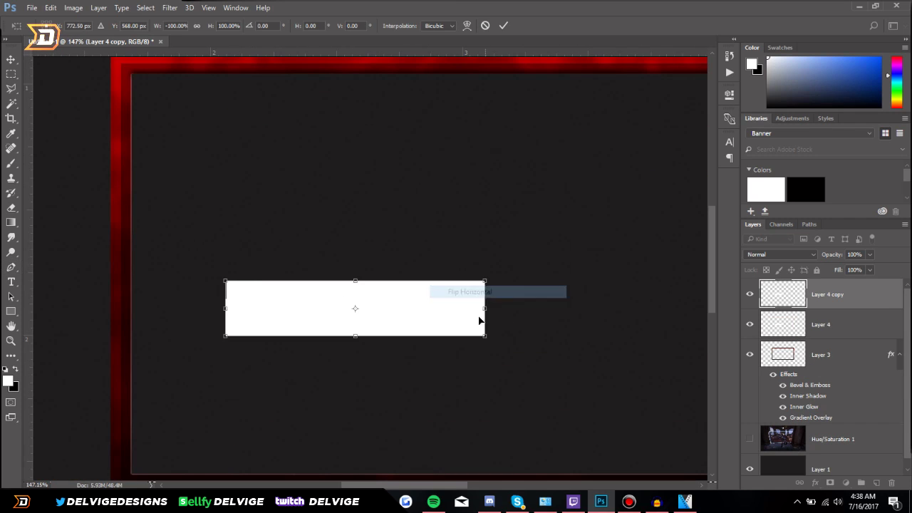
pyautogui.click(503, 25)
pyautogui.scroll(-3, 458, 230)
pyautogui.scroll(2, 556, 331)
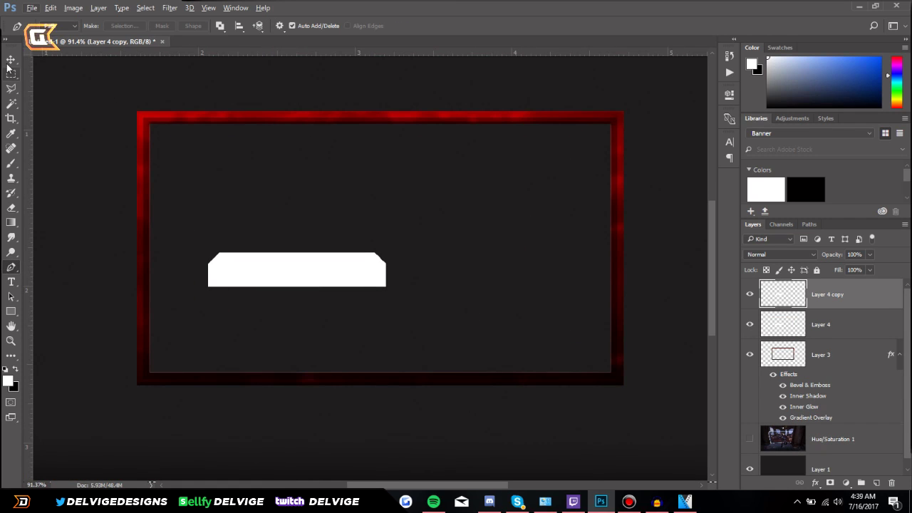
# Step: Merge both halves, flip the tab vertically and move it onto the frame's bottom edge
pyautogui.keyDown('shift'); pyautogui.click(815, 326); pyautogui.keyUp('shift')
pyautogui.hotkey('ctrl', 'e')
pyautogui.hotkey('ctrl', 't')
pyautogui.rightClick(285, 279)
pyautogui.click(342, 457)
pyautogui.press('Return')
pyautogui.moveTo(343, 267); pyautogui.dragTo(412, 388)
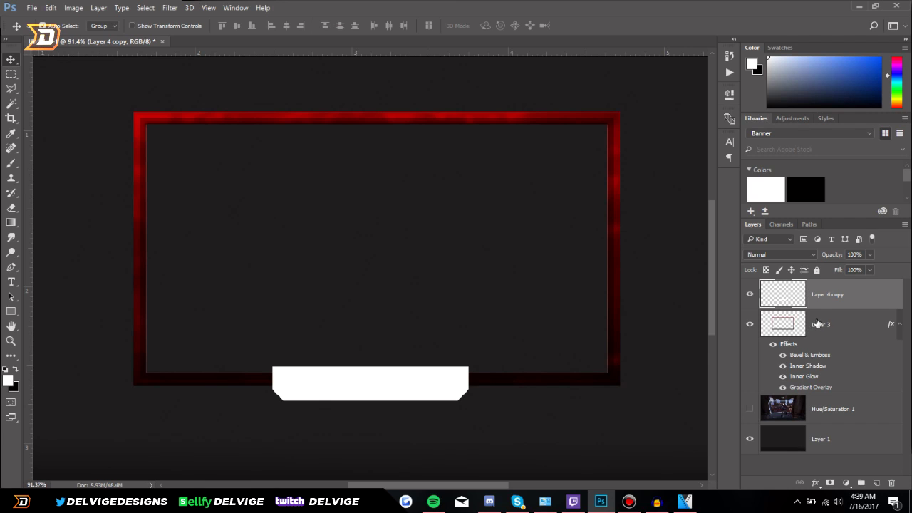
# Step: Align the tab's horizontal centre to the Layer 3 frame selection, then open Layer 4 copy's Layer Style
pyautogui.keyDown('ctrl'); pyautogui.click(792, 326); pyautogui.keyUp('ctrl')
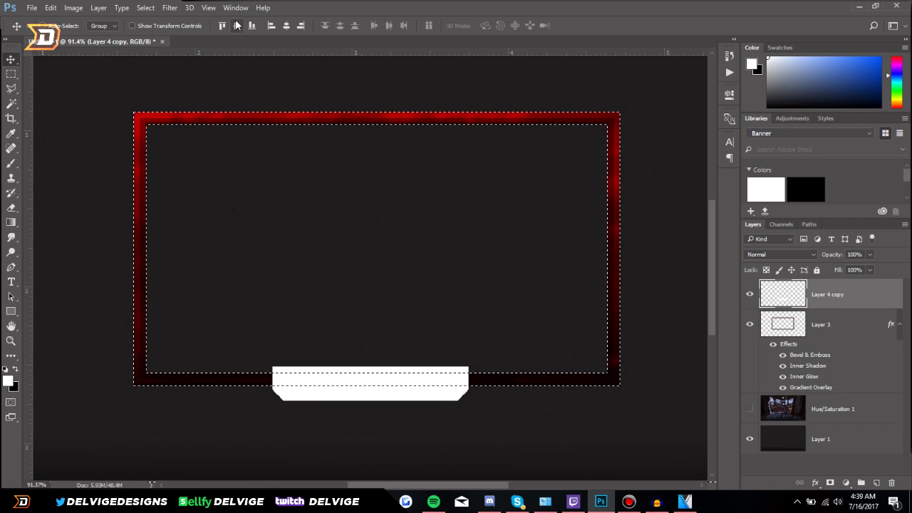
pyautogui.click(287, 26)
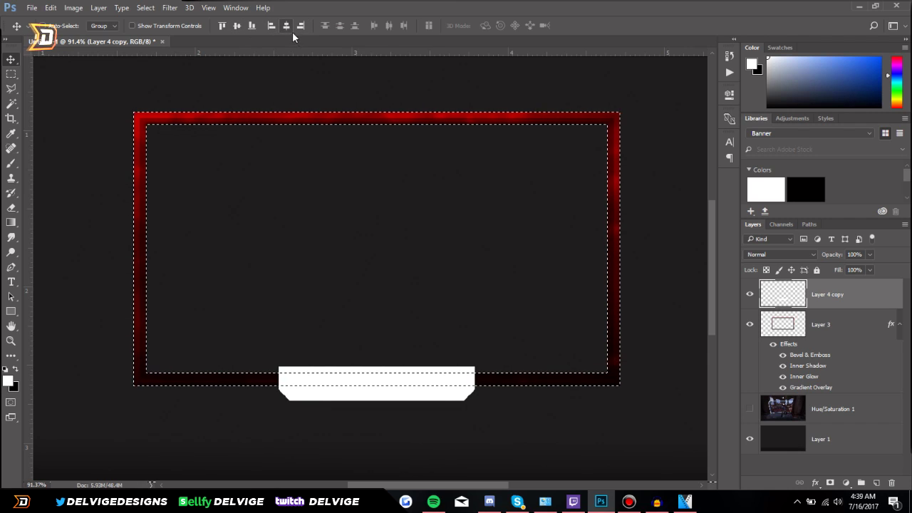
pyautogui.hotkey('ctrl', 'd')
pyautogui.scroll(3, 430, 410)
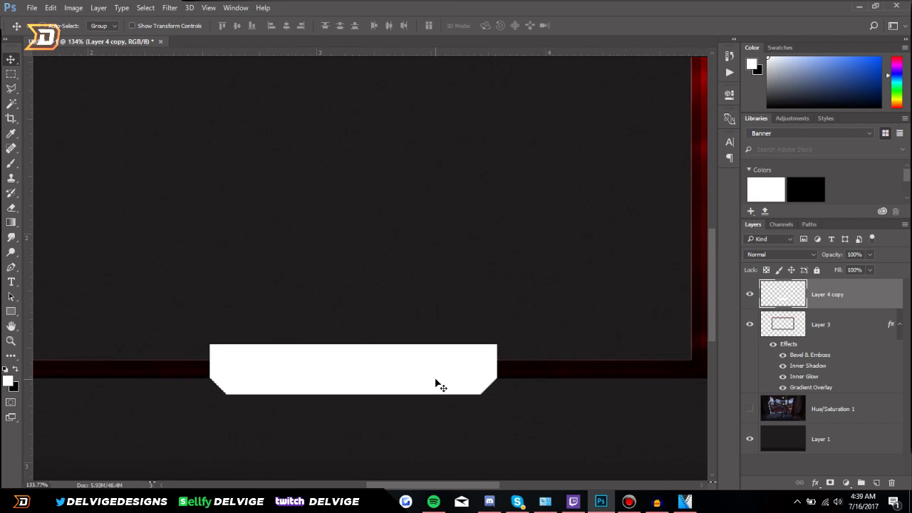
pyautogui.scroll(-3, 424, 381)
pyautogui.scroll(3, 407, 376)
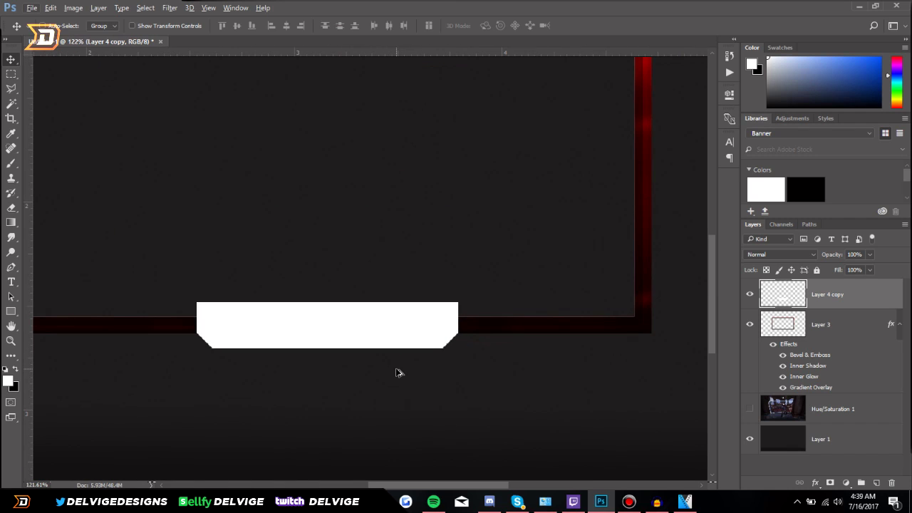
pyautogui.scroll(-2, 579, 348)
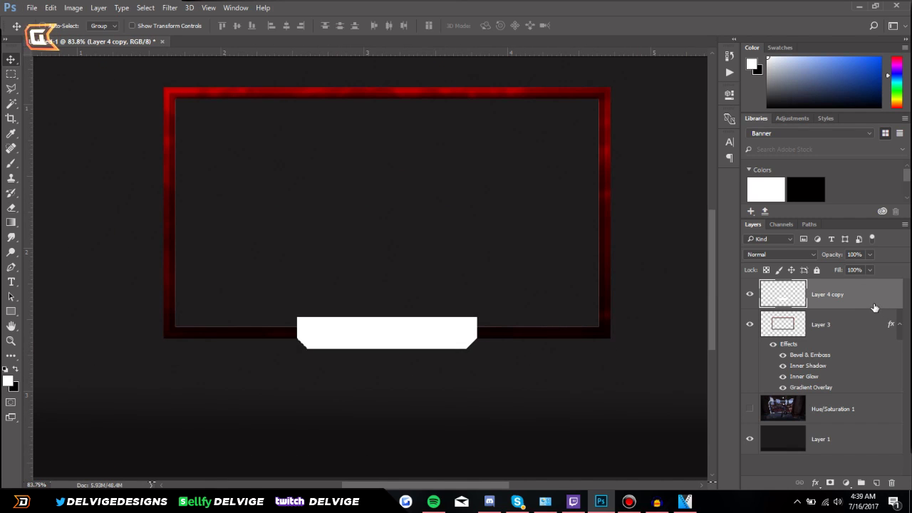
pyautogui.doubleClick(874, 308)
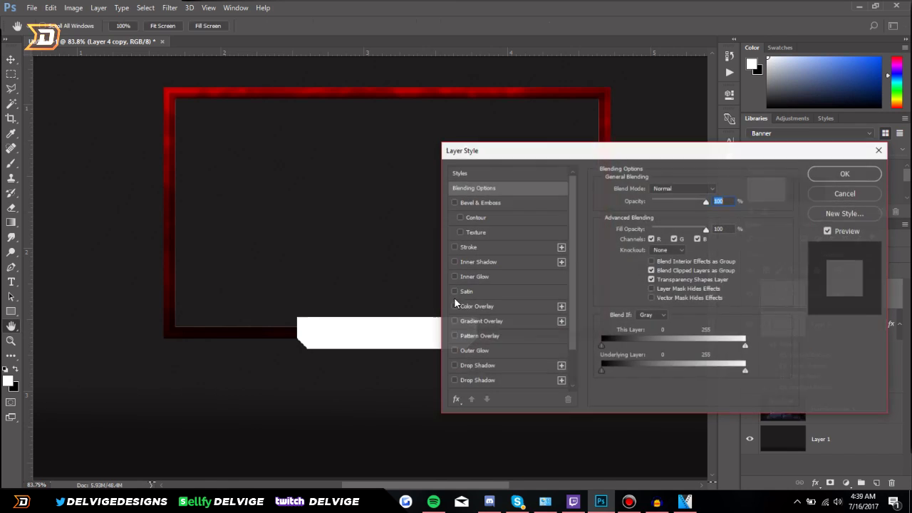
# Step: Give the tab a gradient overlay and colour overlay, turning it red
pyautogui.click(481, 321)
pyautogui.click(670, 214)
pyautogui.press('Escape')
pyautogui.click(674, 188)
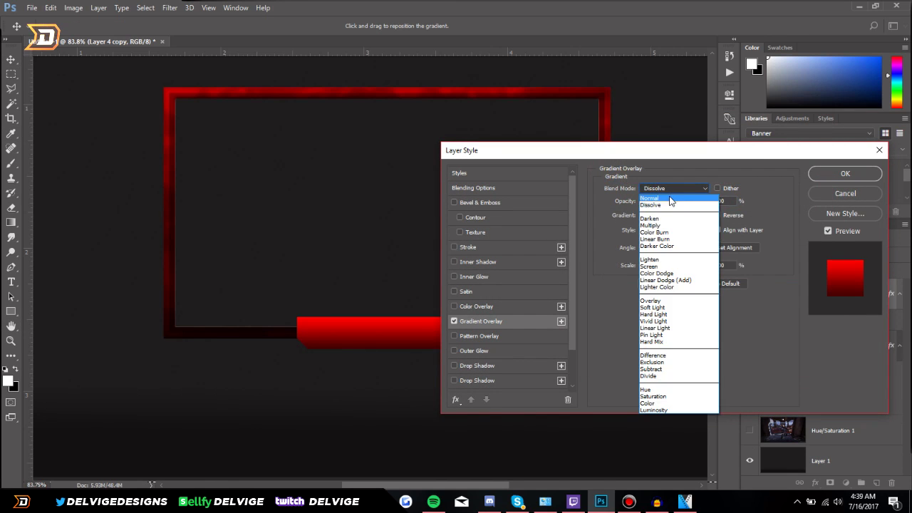
pyautogui.click(454, 306)
pyautogui.click(845, 175)
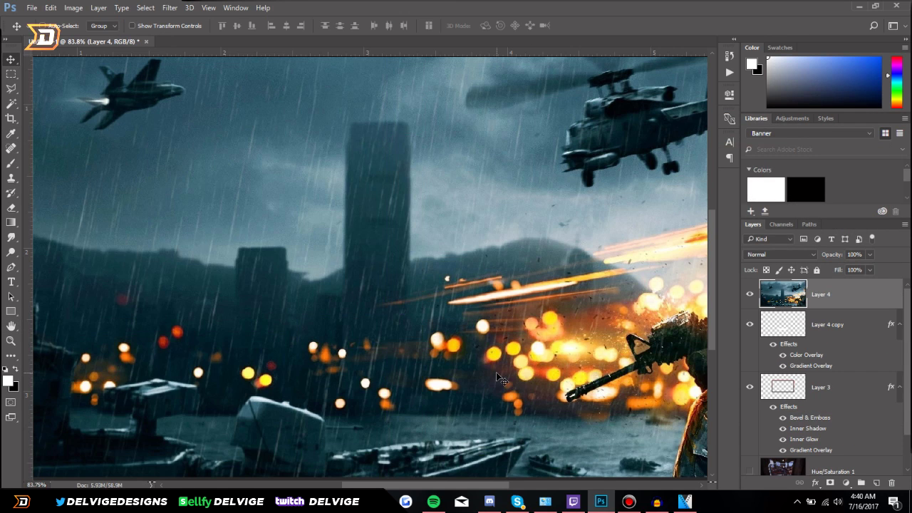
# Step: Place the soldier photo over the frame, adjust its hue/saturation, and fade it to 40% opacity
pyautogui.scroll(-3, 496, 372)
pyautogui.moveTo(497, 372); pyautogui.dragTo(501, 452)
pyautogui.scroll(2, 501, 452)
pyautogui.hotkey('ctrl', 'u')
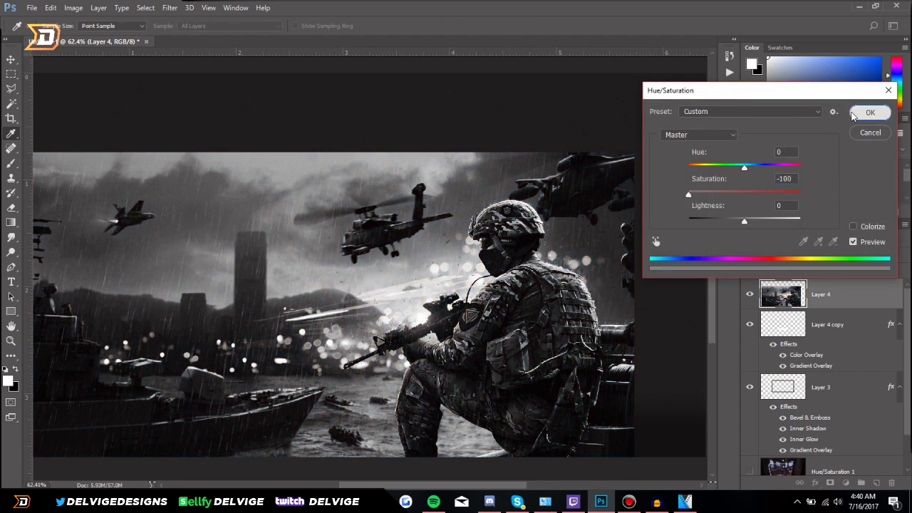
pyautogui.press('Return')
pyautogui.doubleClick(856, 293)
pyautogui.moveTo(706, 206); pyautogui.dragTo(685, 205)
pyautogui.press('Return')
# Step: Select the area covering the red tab, invert the selection, and delete the photo outside it
pyautogui.scroll(3, 428, 364)
pyautogui.scroll(-2, 428, 364)
pyautogui.moveTo(427, 364); pyautogui.dragTo(310, 342)
pyautogui.scroll(-1, 310, 342)
pyautogui.keyDown('ctrl'); pyautogui.click(783, 325); pyautogui.keyUp('ctrl')
pyautogui.press('m')
pyautogui.rightClick(228, 183)
pyautogui.click(257, 201)
pyautogui.press('Delete')
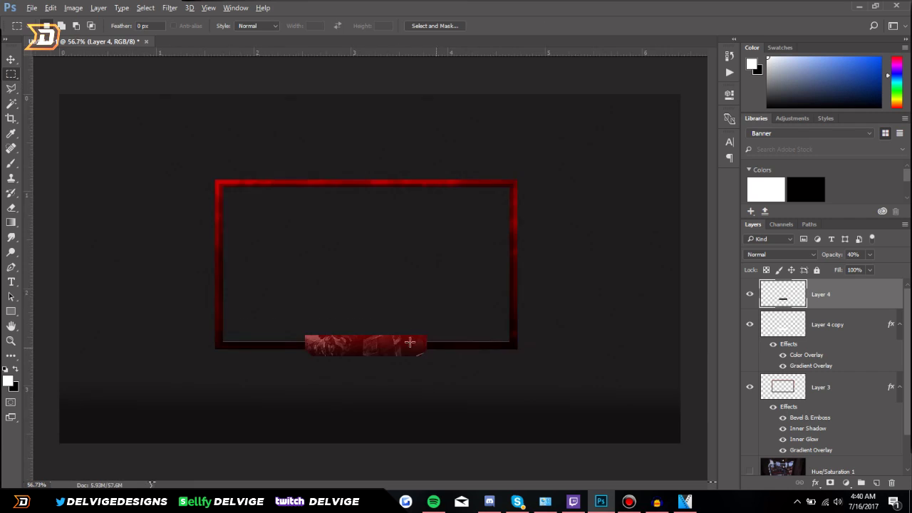
pyautogui.scroll(1, 437, 350)
# Step: Set the tab layer's blending mode to Overlay
pyautogui.doubleClick(855, 294)
pyautogui.click(683, 188)
pyautogui.click(674, 280)
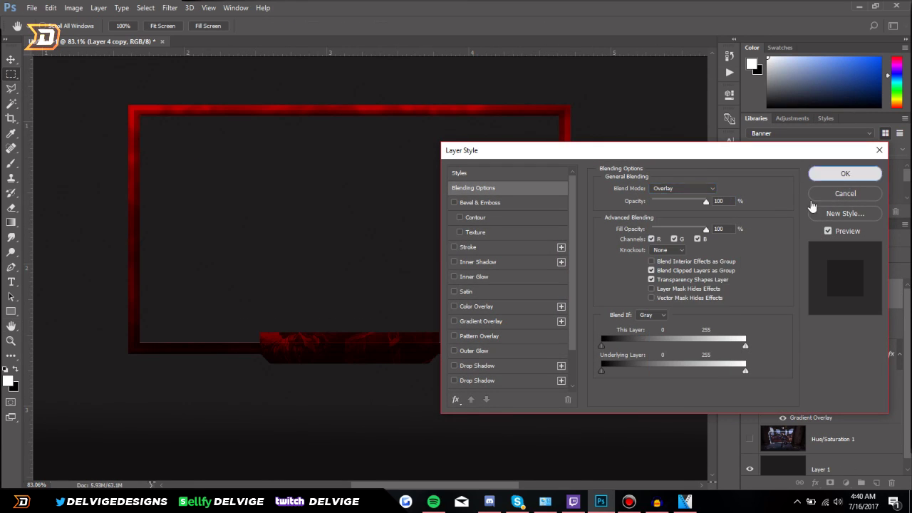
pyautogui.click(845, 173)
# Step: Apply a Gaussian Blur to the photo layer for the plate texture
pyautogui.scroll(2, 634, 208)
pyautogui.hotkey('alt', '[')
pyautogui.click(170, 7)
pyautogui.click(207, 21)
pyautogui.press('Return')
pyautogui.scroll(-1, 316, 308)
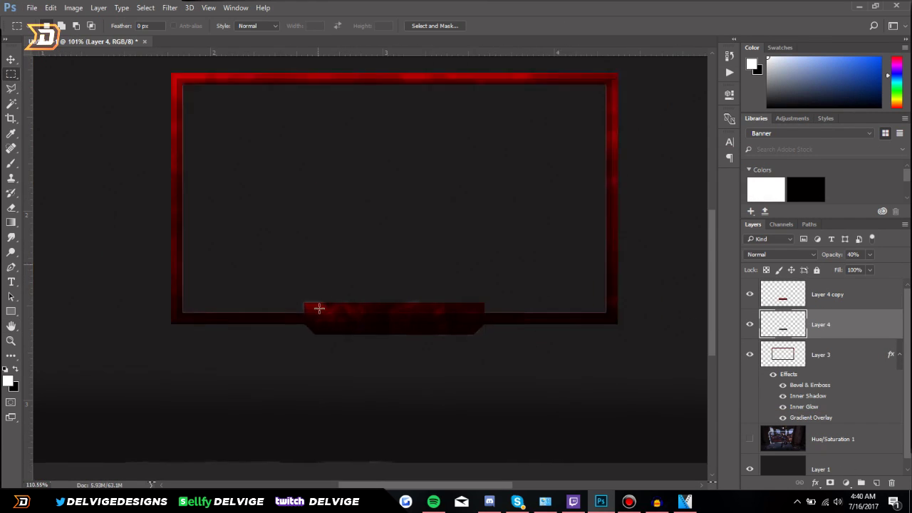
pyautogui.scroll(1, 84, 124)
pyautogui.scroll(2, 508, 326)
pyautogui.hotkey('alt', ']')
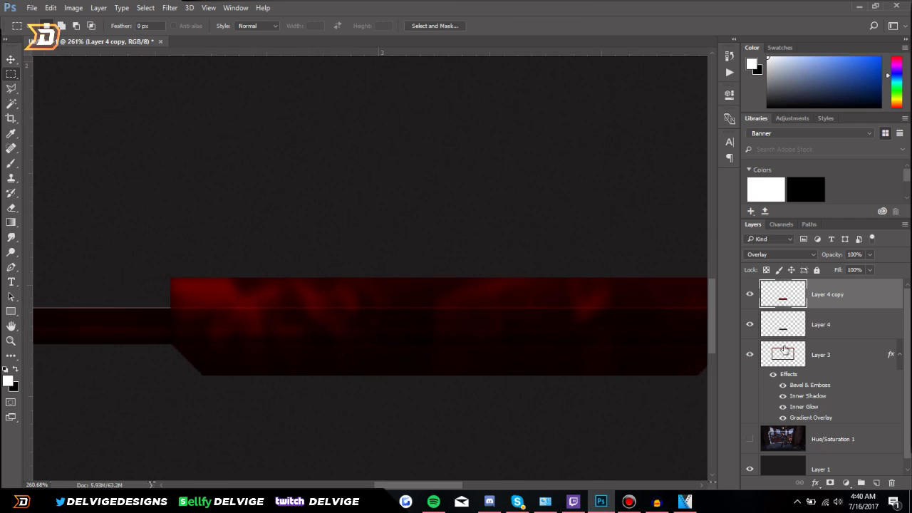
# Step: Load the name plate as a selection and merge the plate layers into one
pyautogui.keyDown('ctrl'); pyautogui.click(783, 324); pyautogui.keyUp('ctrl')
pyautogui.press('g')
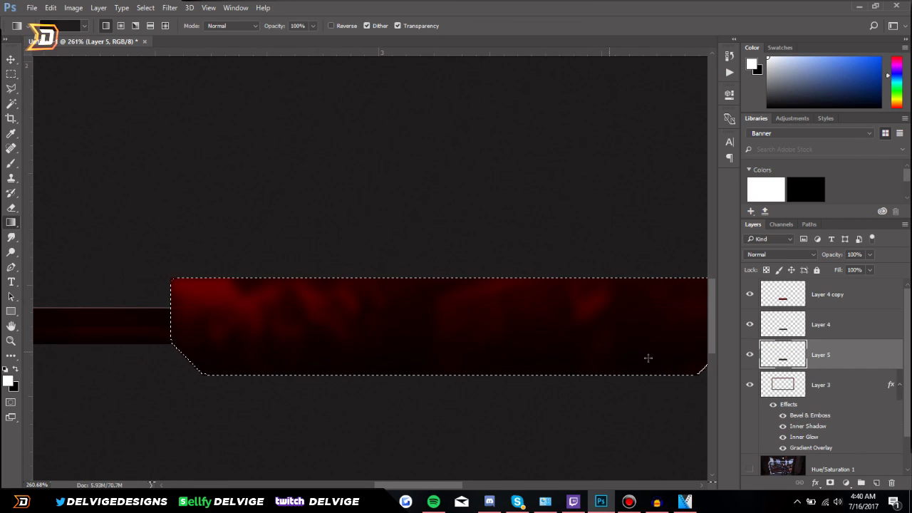
pyautogui.rightClick(844, 294)
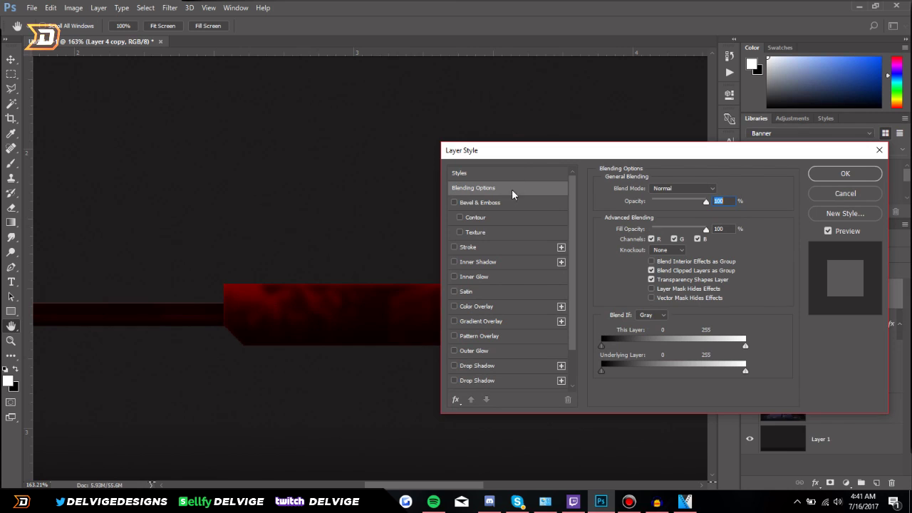
pyautogui.click(454, 202)
# Step: Add Bevel & Emboss, Inner Glow, Inner Shadow and a grey-to-white Gradient Overlay (Overlay, 50%) to the plate
pyautogui.click(454, 275)
pyautogui.click(455, 261)
pyautogui.click(454, 320)
pyautogui.click(670, 214)
pyautogui.click(810, 143)
pyautogui.click(676, 188)
pyautogui.click(663, 295)
pyautogui.moveTo(706, 201); pyautogui.dragTo(673, 203)
pyautogui.click(828, 179)
pyautogui.scroll(-5, 336, 367)
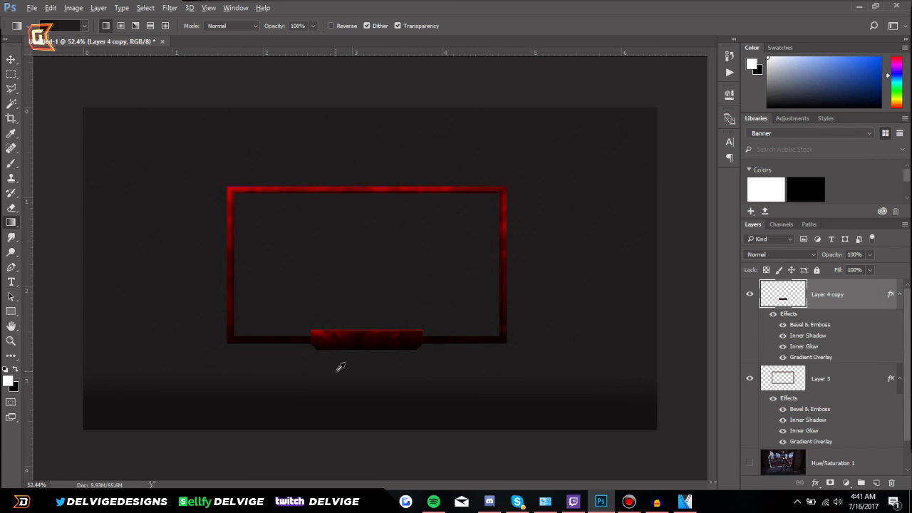
pyautogui.scroll(5, 315, 343)
pyautogui.scroll(-5, 333, 318)
pyautogui.scroll(2, 334, 318)
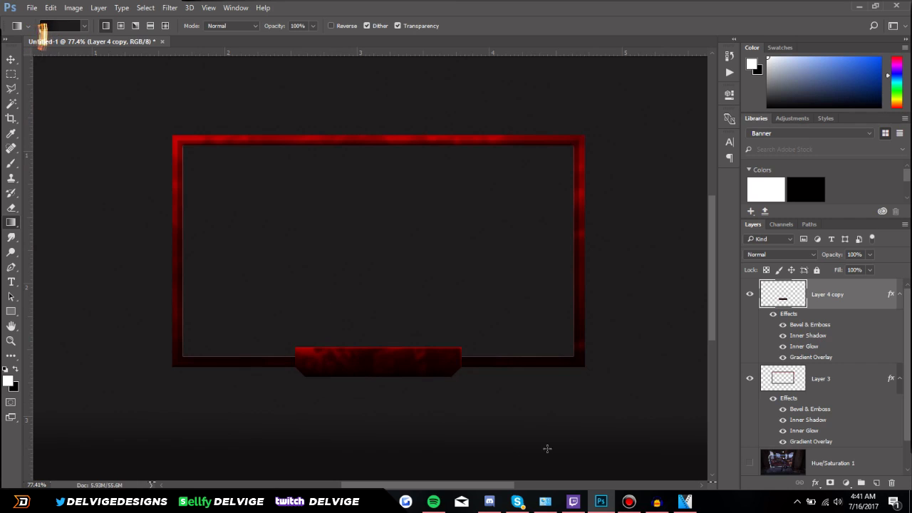
# Step: On a new layer, type DELVIGE in Jersey Sharp inside the frame
pyautogui.click(874, 483)
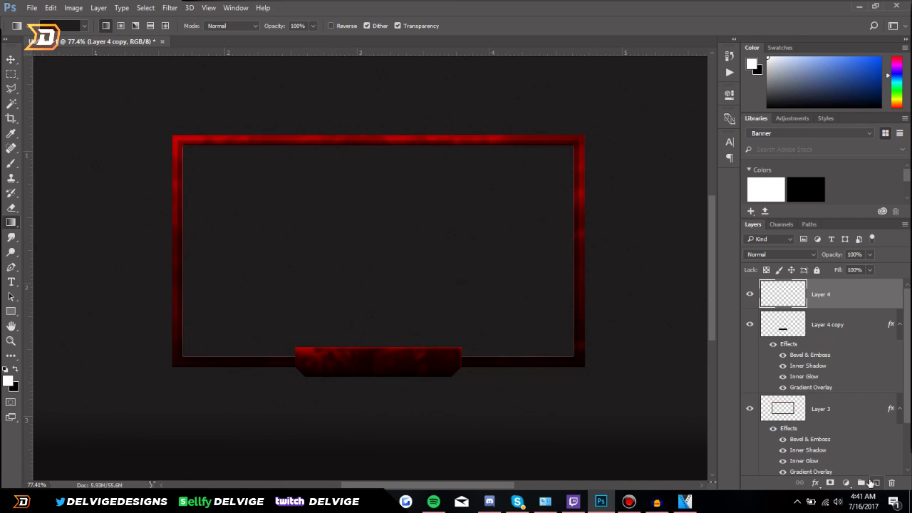
pyautogui.click(10, 282)
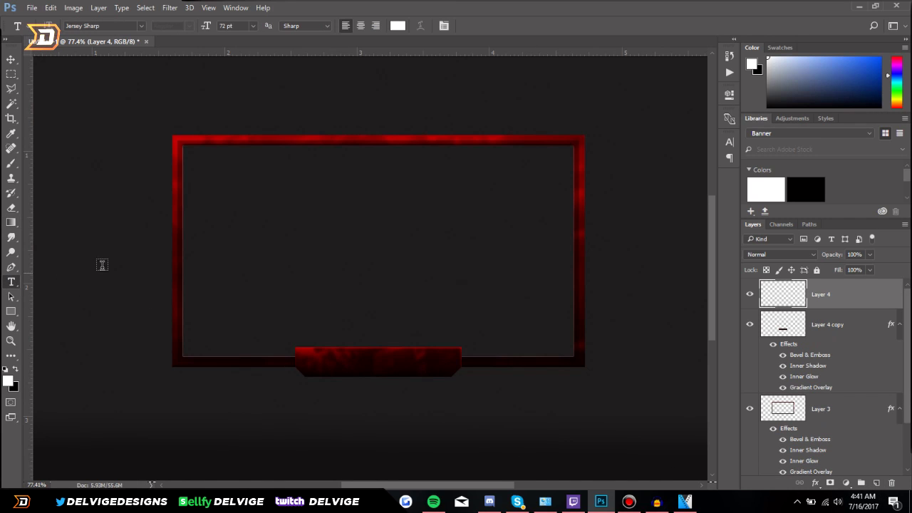
pyautogui.click(140, 28)
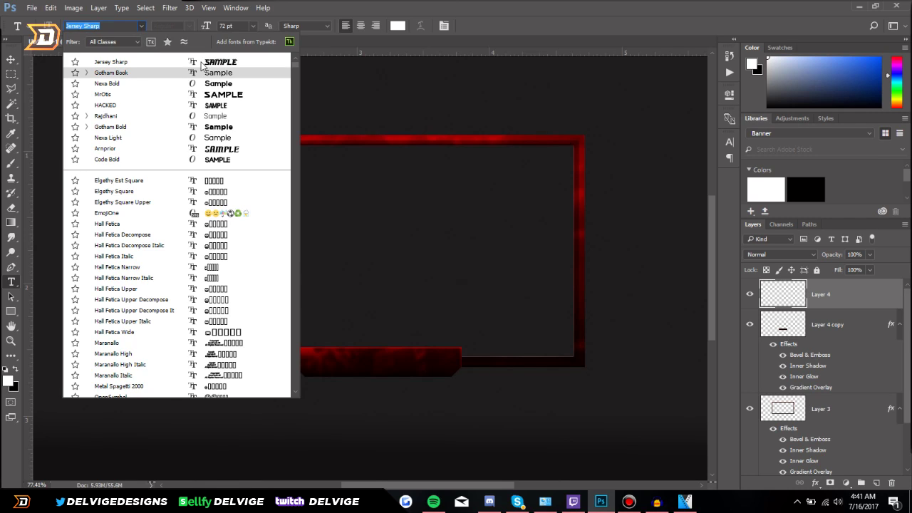
pyautogui.click(143, 28)
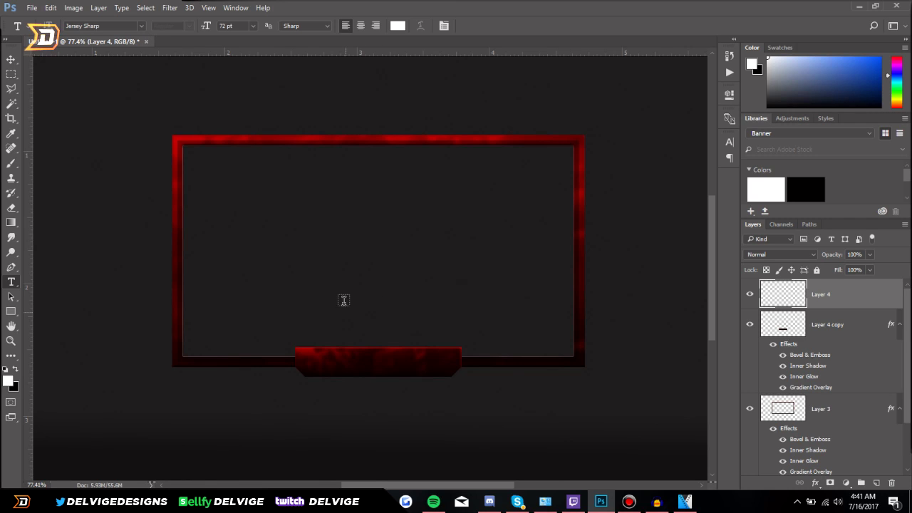
pyautogui.click(277, 204)
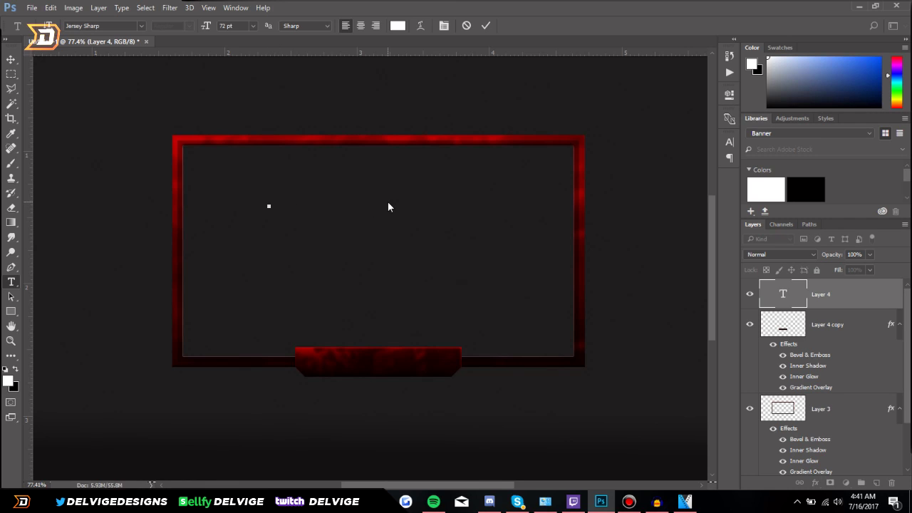
pyautogui.write('DELVI')
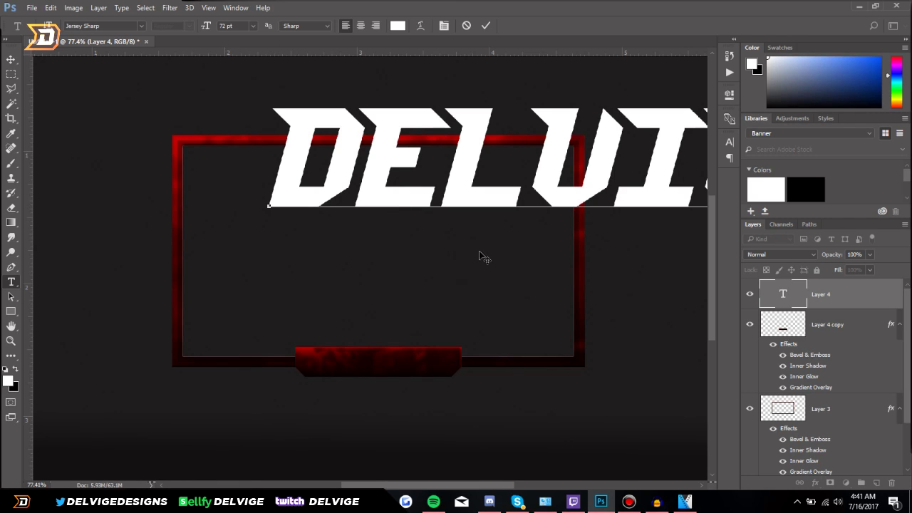
pyautogui.click(486, 25)
# Step: Scale DELVIGE down and move it onto the red name plate
pyautogui.hotkey('ctrl', 't')
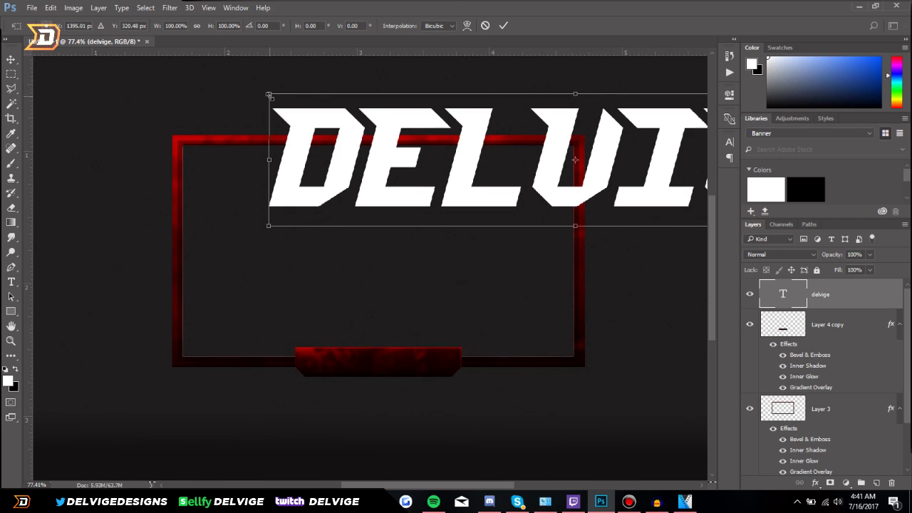
pyautogui.moveTo(272, 97); pyautogui.dragTo(324, 350)
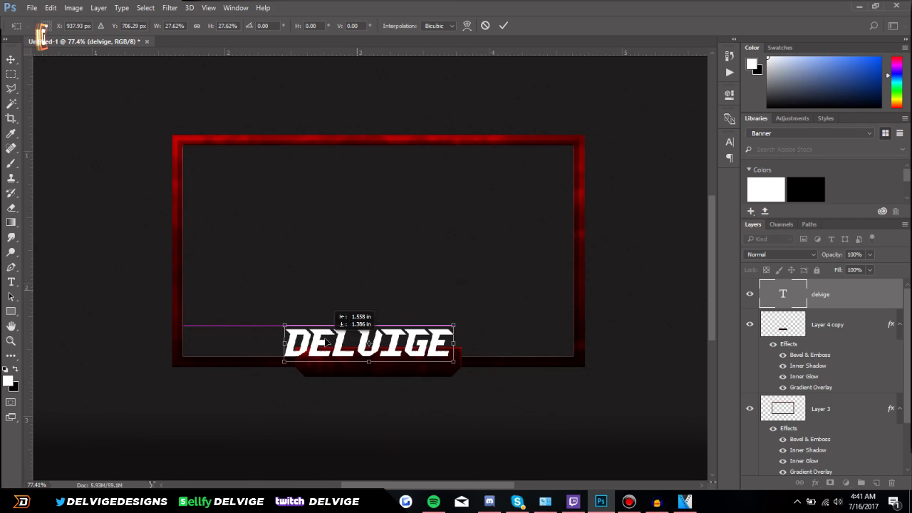
pyautogui.scroll(5, 423, 391)
pyautogui.moveTo(571, 235); pyautogui.dragTo(509, 248)
pyautogui.moveTo(474, 279); pyautogui.dragTo(481, 328)
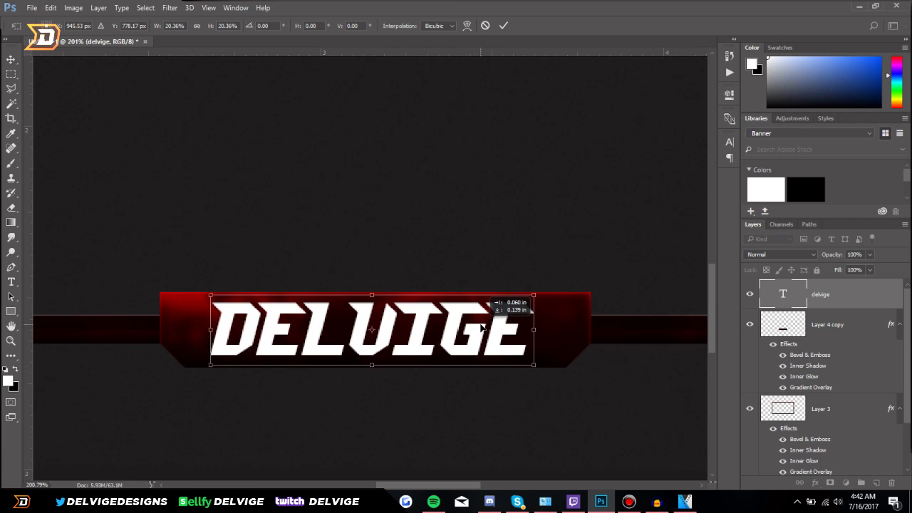
pyautogui.click(504, 26)
pyautogui.scroll(-2, 464, 255)
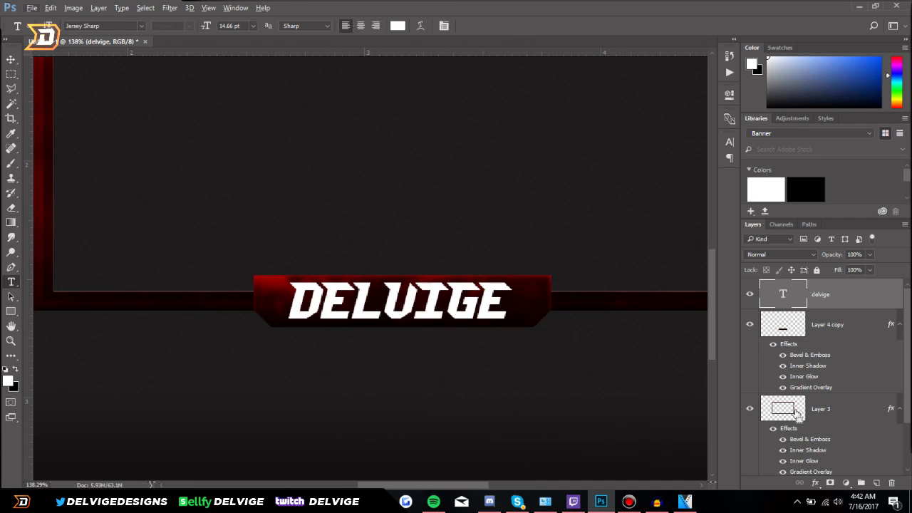
# Step: Centre DELVIGE horizontally on the frame's selection, then deselect
pyautogui.keyDown('ctrl'); pyautogui.click(790, 415); pyautogui.keyUp('ctrl')
pyautogui.scroll(-3, 393, 270)
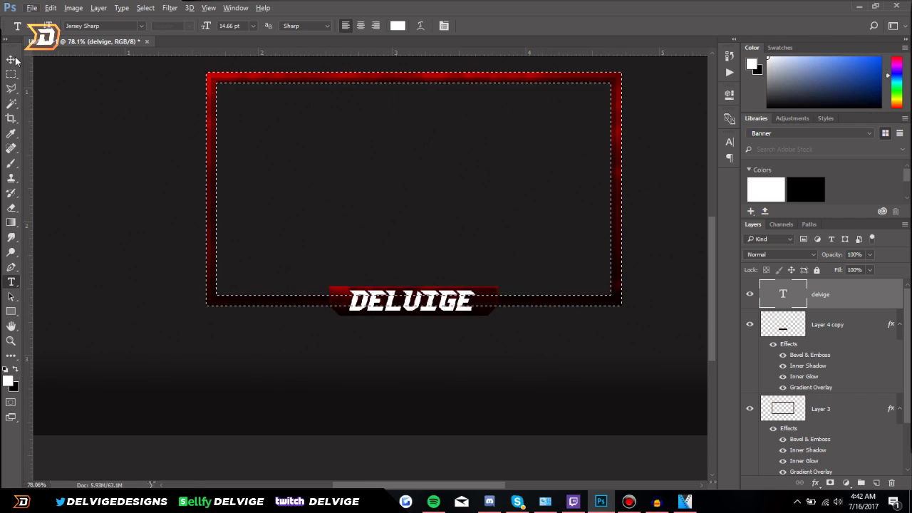
pyautogui.press('v')
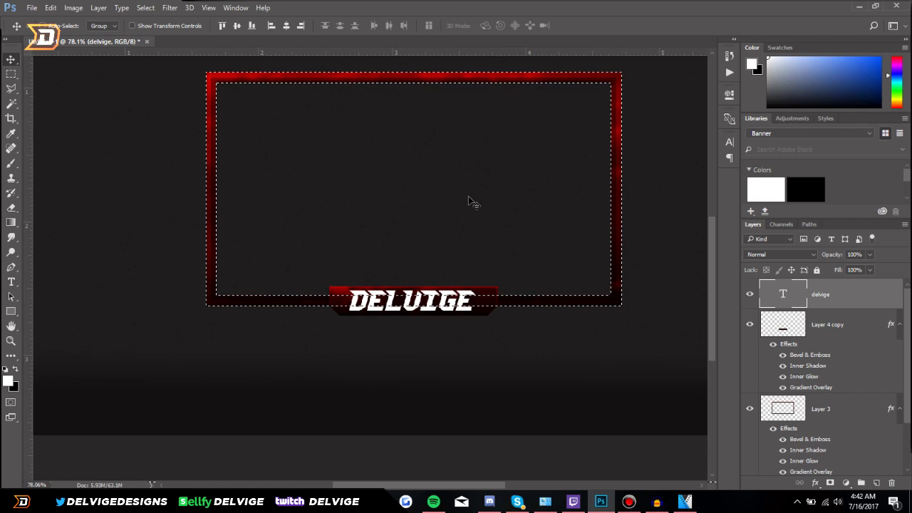
pyautogui.click(288, 27)
pyautogui.hotkey('ctrl', 'd')
pyautogui.scroll(2, 492, 269)
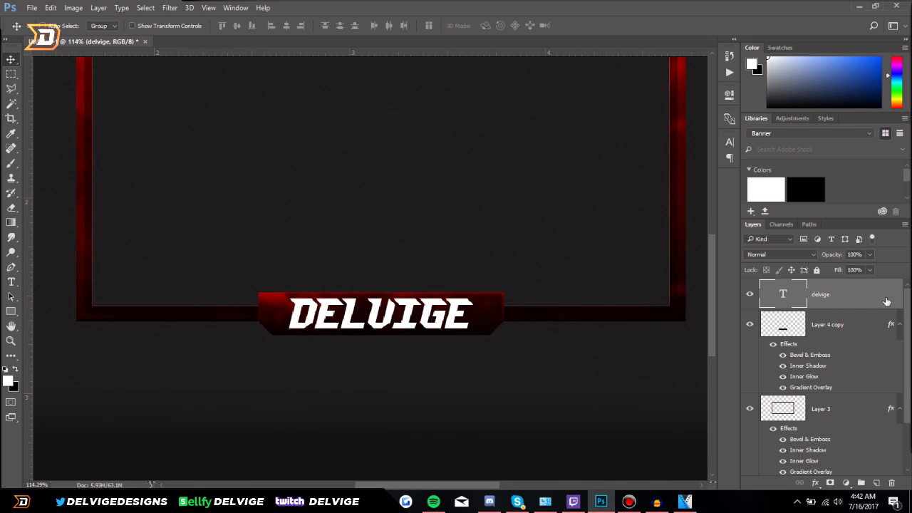
pyautogui.doubleClick(800, 284)
# Step: Give DELVIGE a Normal-blend Gradient Overlay at about 83% opacity plus an Inner Glow
pyautogui.click(482, 322)
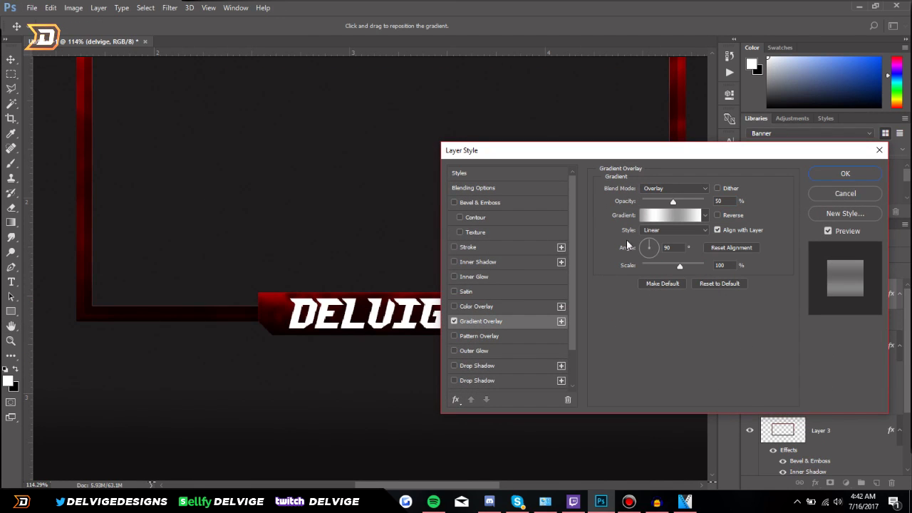
pyautogui.click(674, 188)
pyautogui.click(663, 195)
pyautogui.click(674, 188)
pyautogui.click(666, 187)
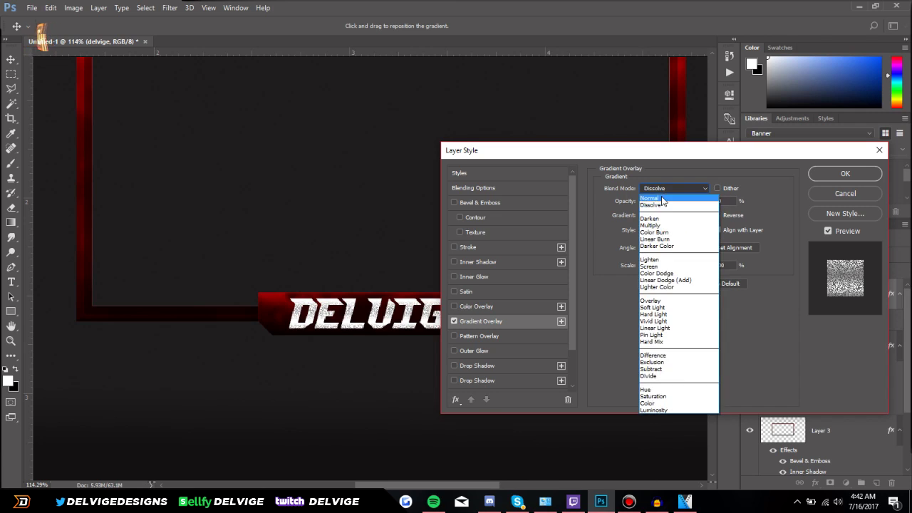
pyautogui.moveTo(671, 203); pyautogui.dragTo(694, 204)
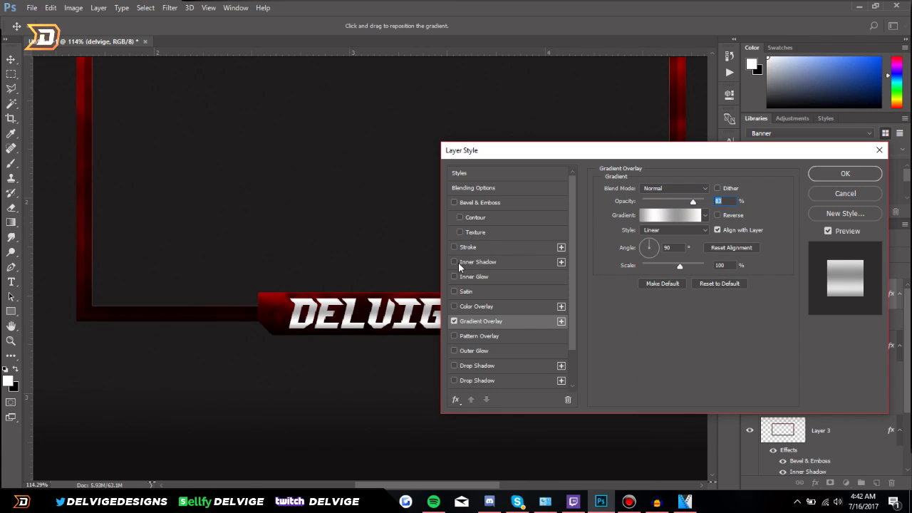
pyautogui.click(456, 278)
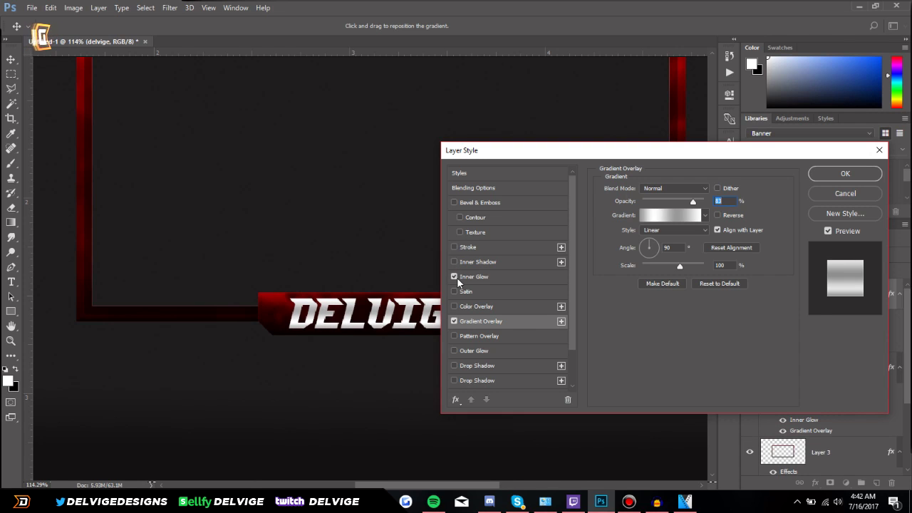
pyautogui.click(867, 179)
pyautogui.scroll(-3, 334, 271)
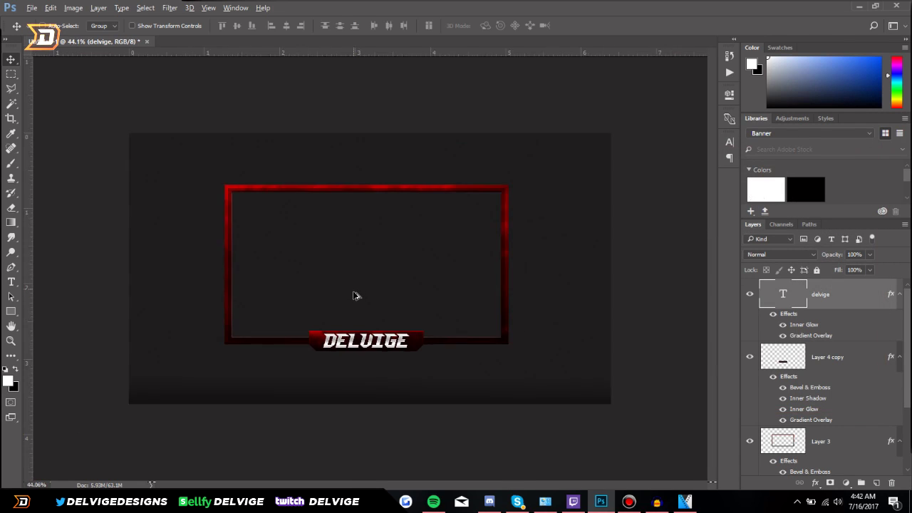
pyautogui.scroll(4, 357, 295)
# Step: Shrink the DELVIGE text to about 93% on the tab
pyautogui.hotkey('ctrl', 't')
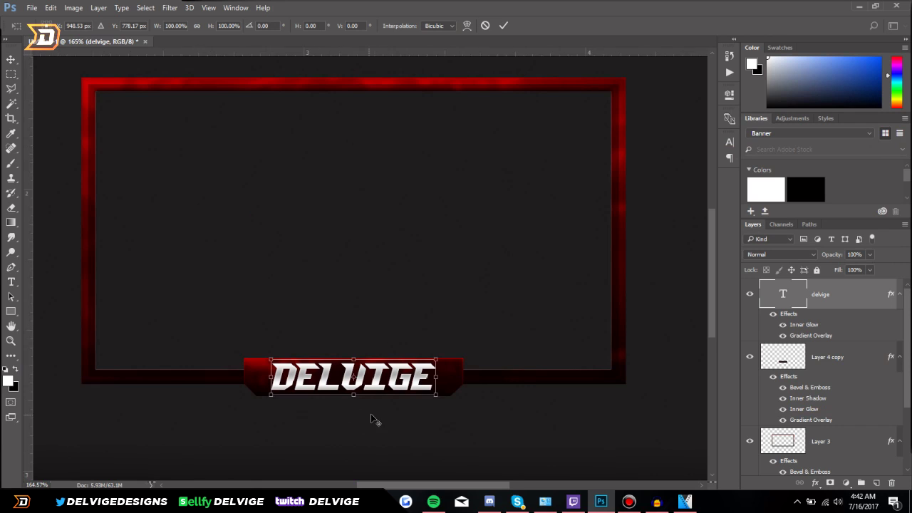
pyautogui.scroll(3, 371, 420)
pyautogui.moveTo(529, 298); pyautogui.dragTo(514, 273)
pyautogui.click(503, 25)
pyautogui.scroll(-8, 551, 313)
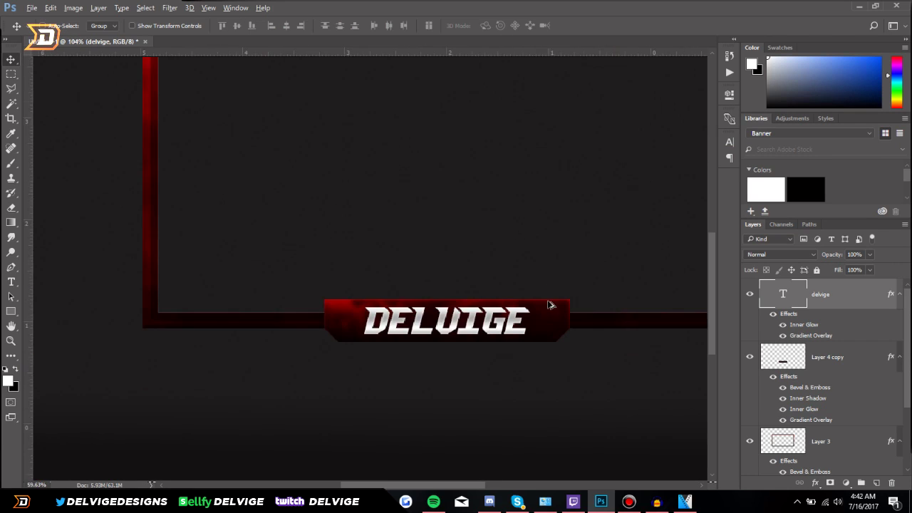
pyautogui.scroll(2, 386, 257)
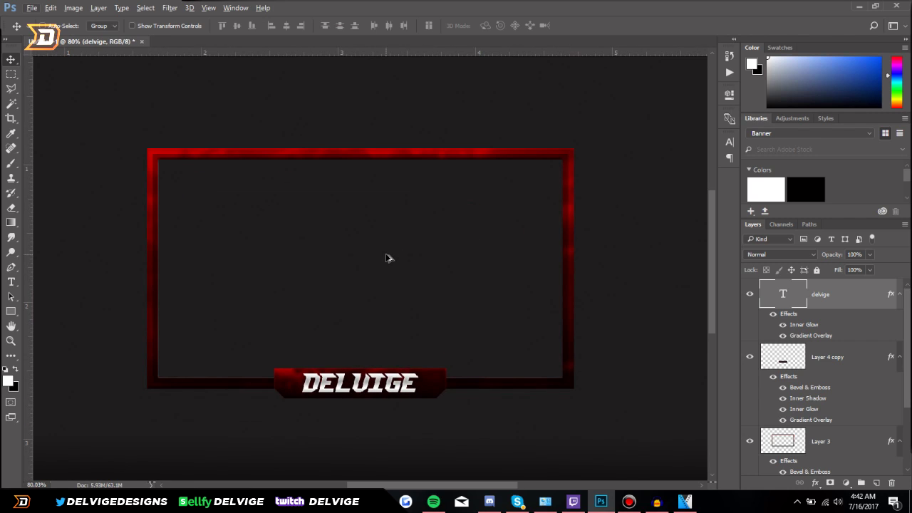